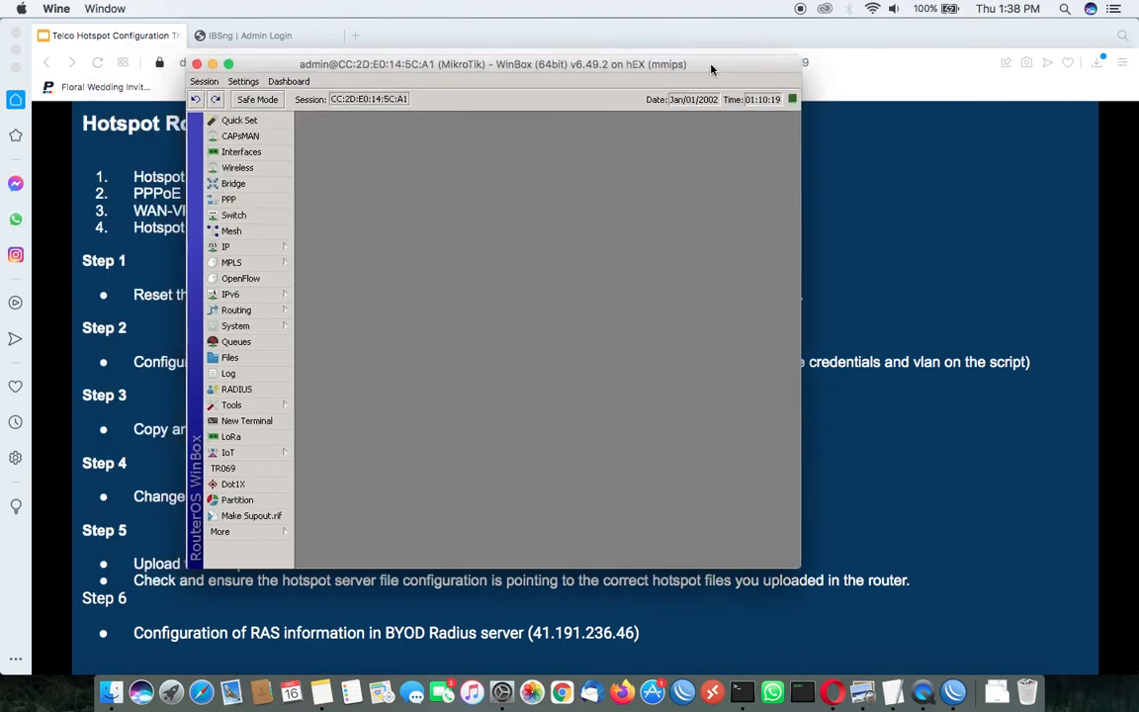
Check the router's IP address list for existing entries and close it
{"action": "left_click", "coordinate": [286, 252]}
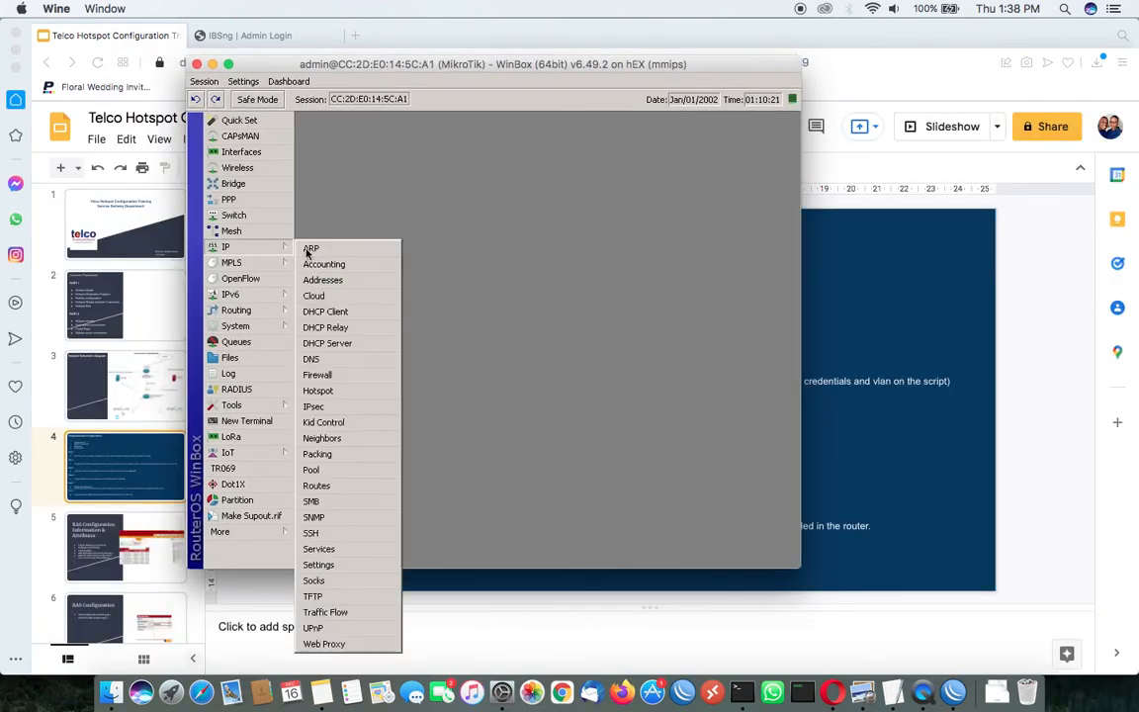
{"action": "left_click", "coordinate": [349, 283]}
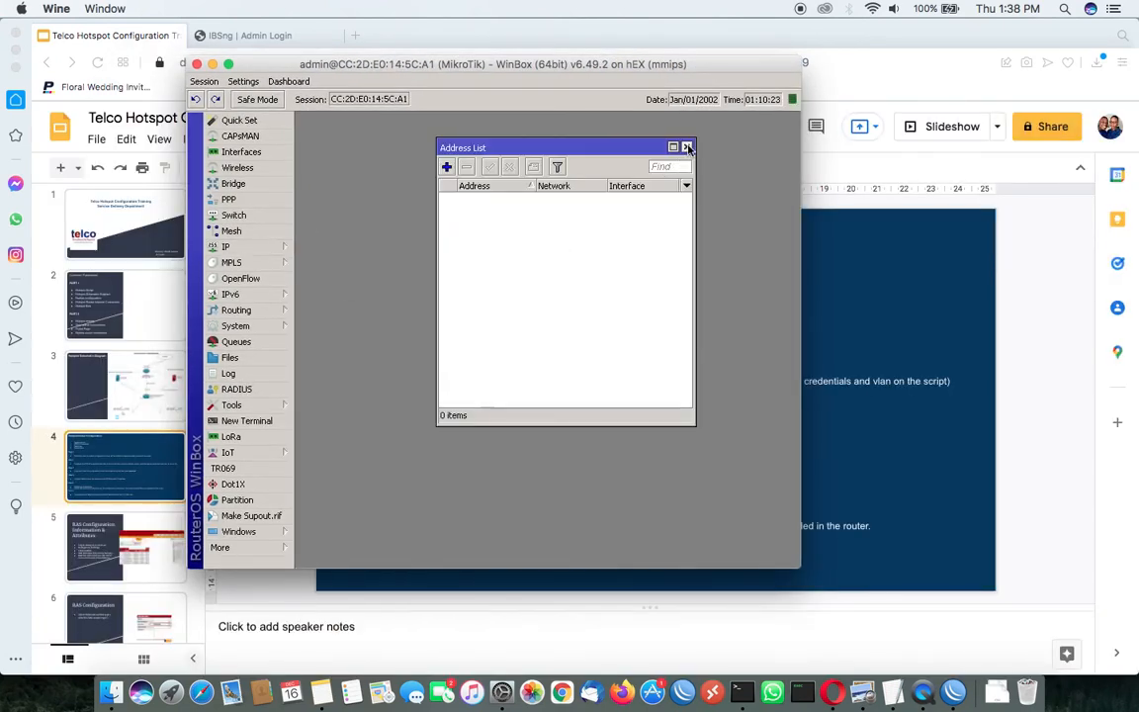
{"action": "left_click", "coordinate": [687, 148]}
Examine the router's Ethernet interfaces and their default names, and close the interface list
{"action": "left_click", "coordinate": [264, 155]}
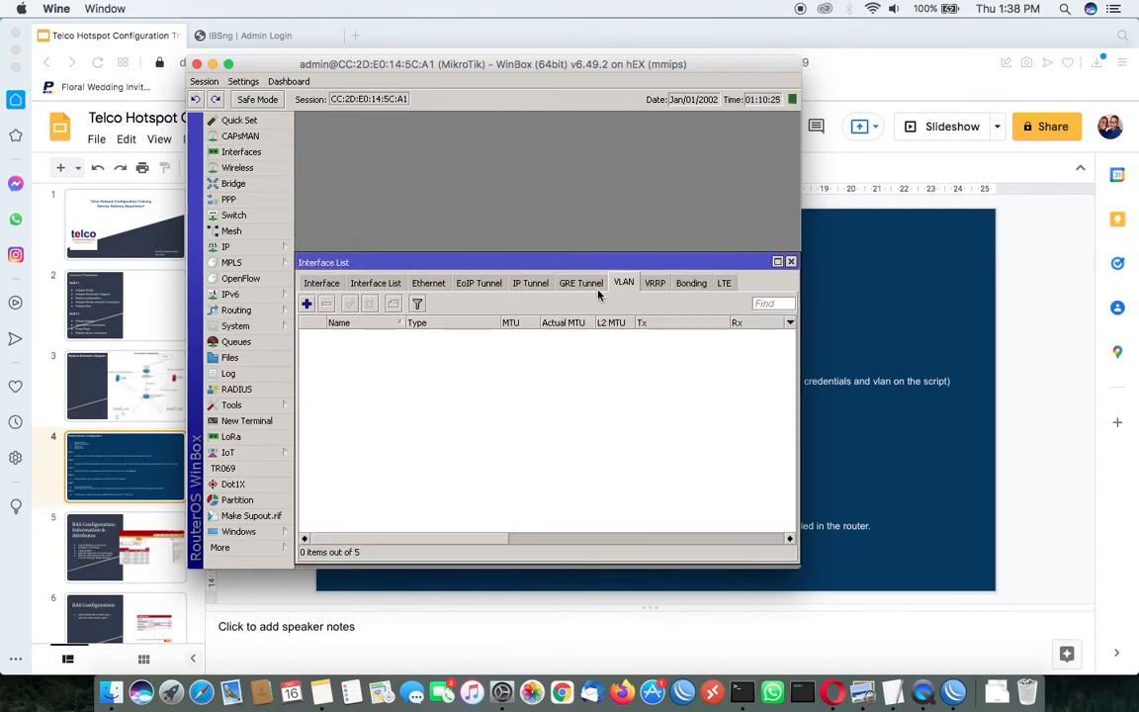
{"action": "left_click", "coordinate": [435, 285]}
{"action": "left_click", "coordinate": [413, 335]}
{"action": "left_click", "coordinate": [411, 356]}
{"action": "left_click", "coordinate": [410, 366]}
{"action": "left_click", "coordinate": [393, 347]}
{"action": "left_click", "coordinate": [386, 358]}
{"action": "left_click", "coordinate": [374, 336]}
{"action": "left_click", "coordinate": [369, 358]}
{"action": "left_click", "coordinate": [374, 371]}
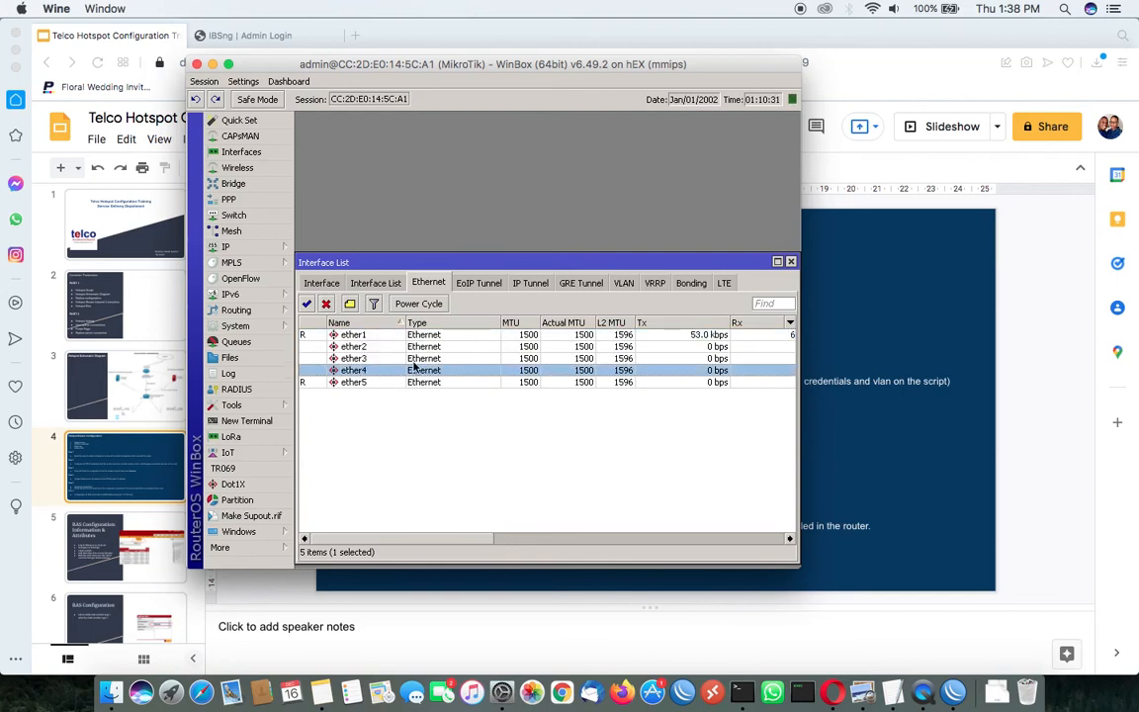
{"action": "left_click", "coordinate": [790, 262]}
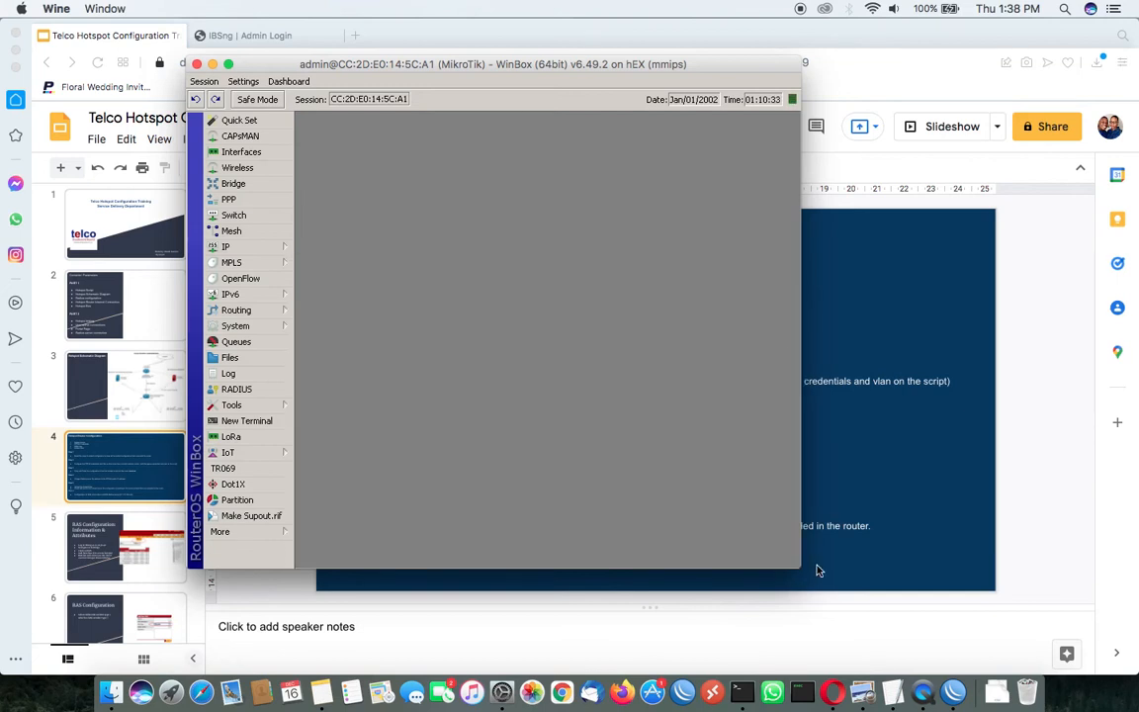
Switch to the Telco Hotspot Script in TextEdit and examine its WAN-VLAN and PPPoE client lines
{"action": "left_click", "coordinate": [895, 687]}
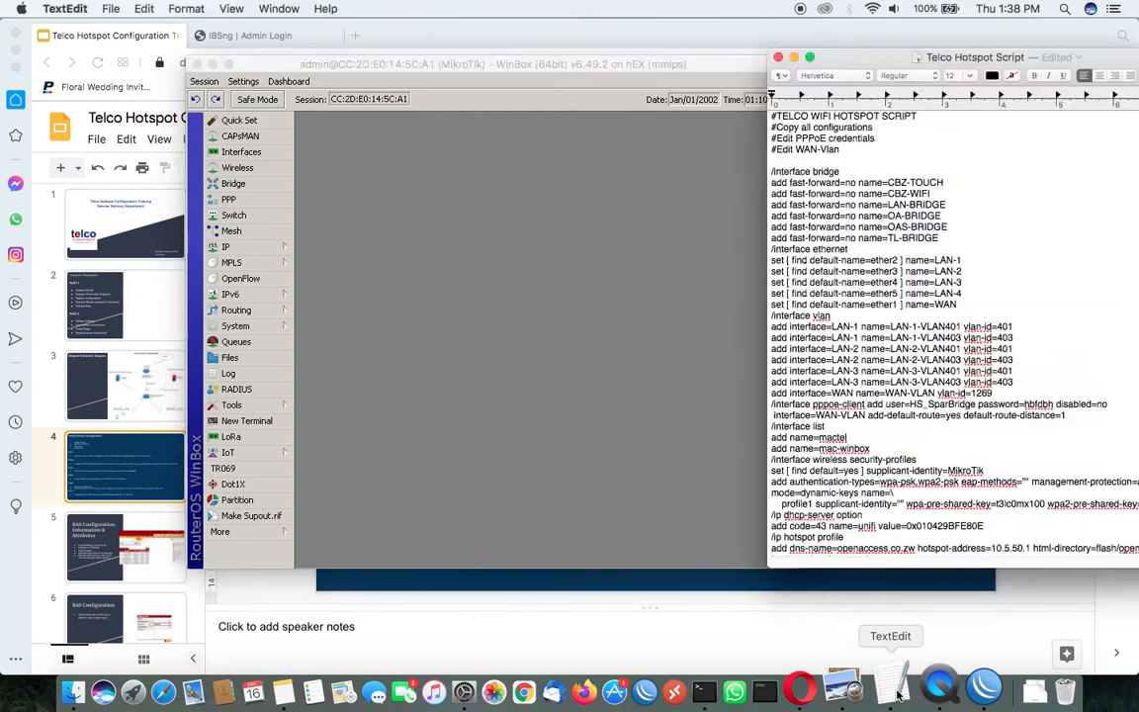
{"action": "left_click_drag", "start_coordinate": [896, 65], "coordinate": [554, 83]}
{"action": "left_click_drag", "start_coordinate": [790, 82], "coordinate": [752, 60]}
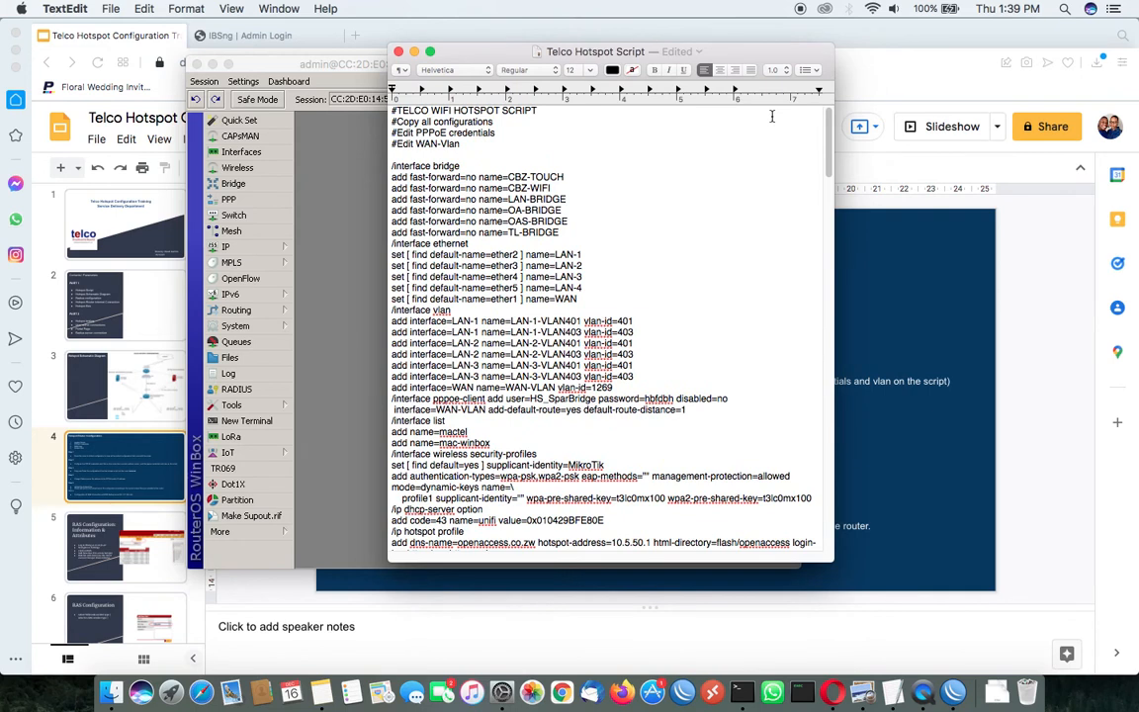
{"action": "scroll", "coordinate": [734, 282], "scroll_direction": "down", "scroll_amount": 8}
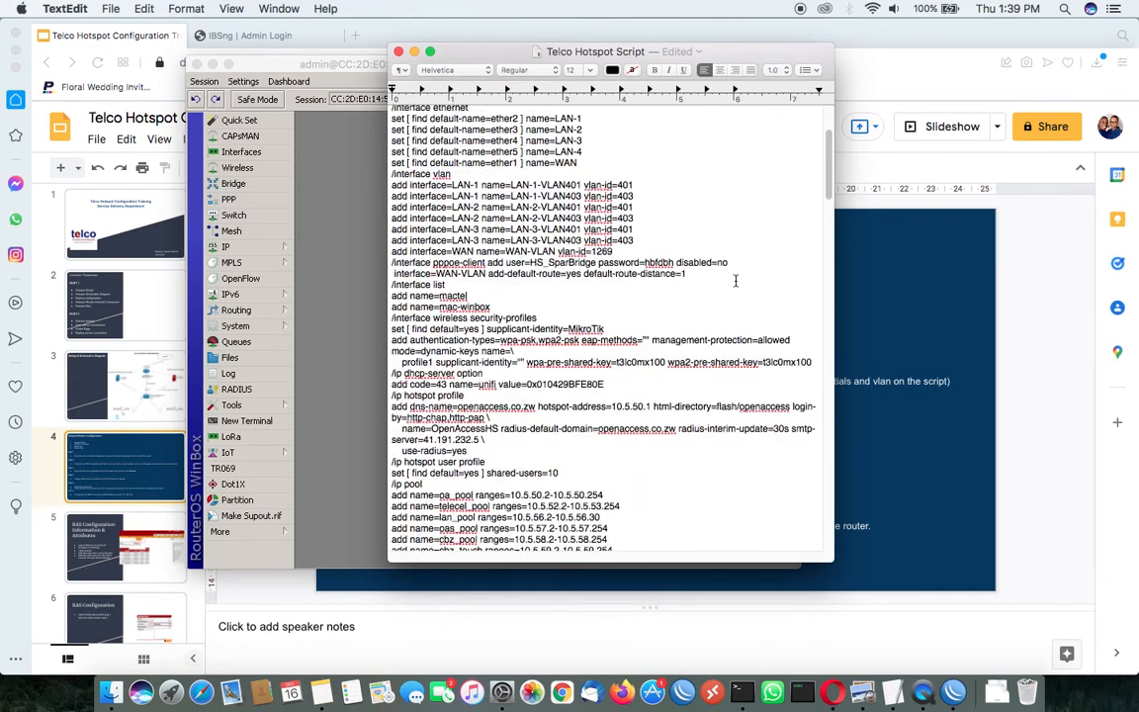
{"action": "scroll", "coordinate": [736, 280], "scroll_direction": "up", "scroll_amount": 4}
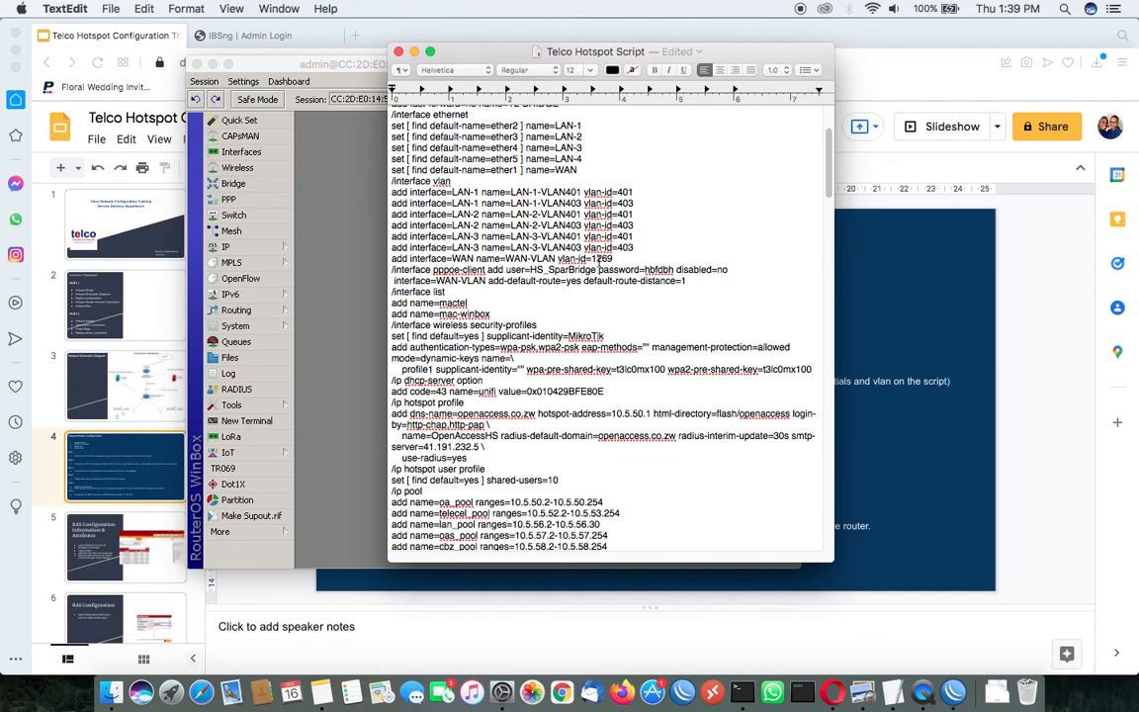
{"action": "double_click", "coordinate": [603, 258]}
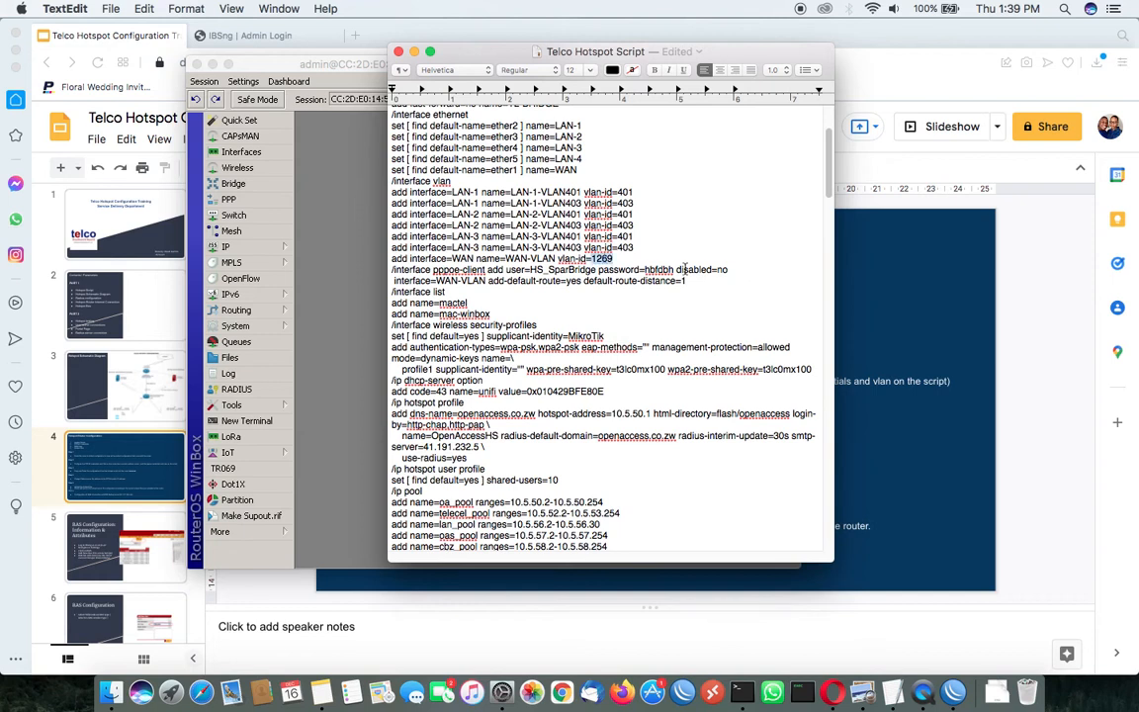
{"action": "triple_click", "coordinate": [499, 279]}
{"action": "left_click_drag", "start_coordinate": [508, 276], "coordinate": [393, 259]}
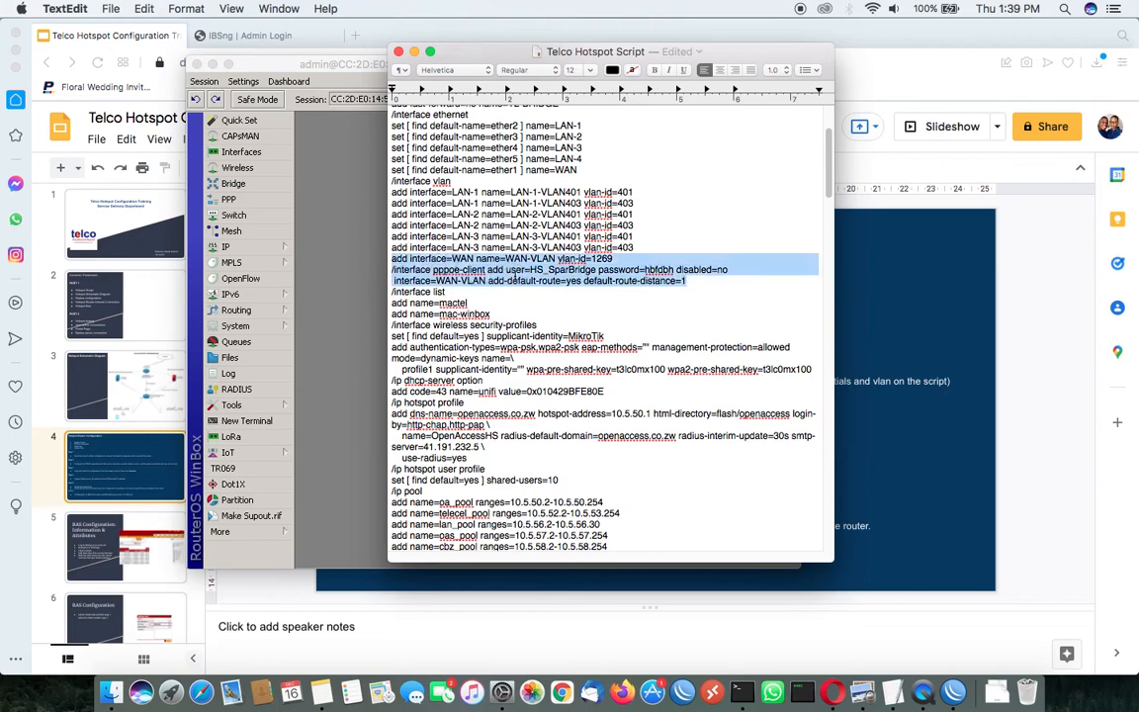
{"action": "left_click", "coordinate": [512, 280]}
Review the rest of the script, including the system identity name and the WAN VLAN ID
{"action": "scroll", "coordinate": [569, 281], "scroll_direction": "down", "scroll_amount": 15}
{"action": "scroll", "coordinate": [571, 284], "scroll_direction": "down", "scroll_amount": 3}
{"action": "left_click_drag", "start_coordinate": [502, 524], "coordinate": [435, 523]}
{"action": "left_click", "coordinate": [438, 524]}
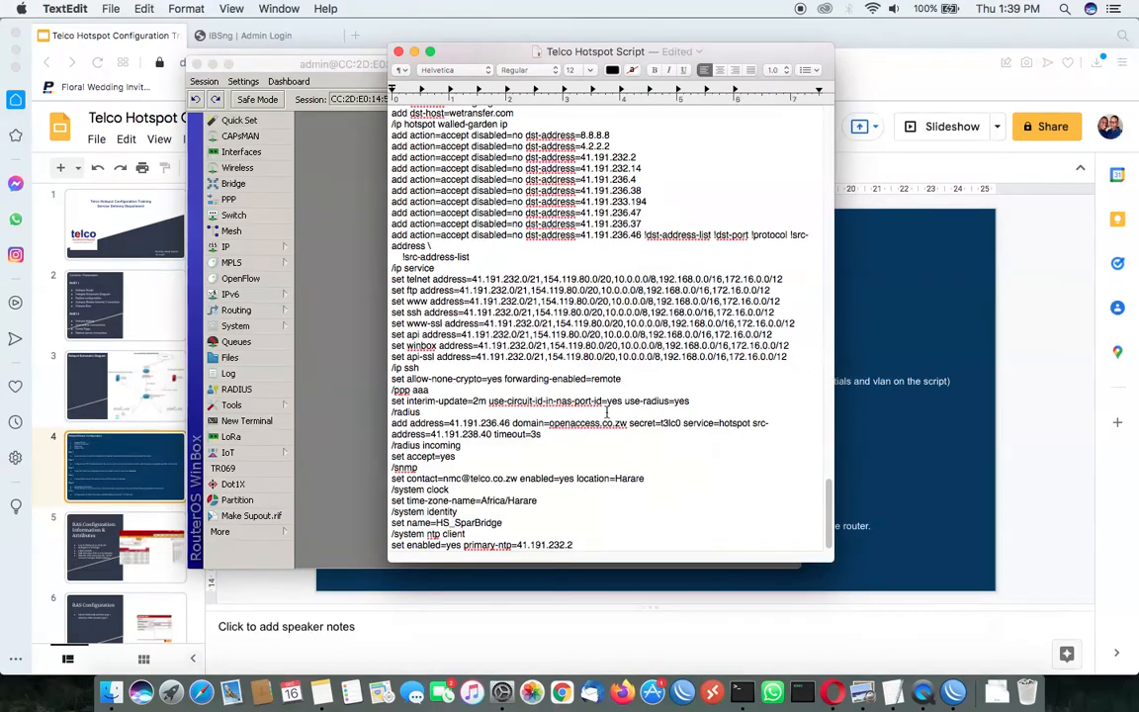
{"action": "scroll", "coordinate": [606, 412], "scroll_direction": "up", "scroll_amount": 20}
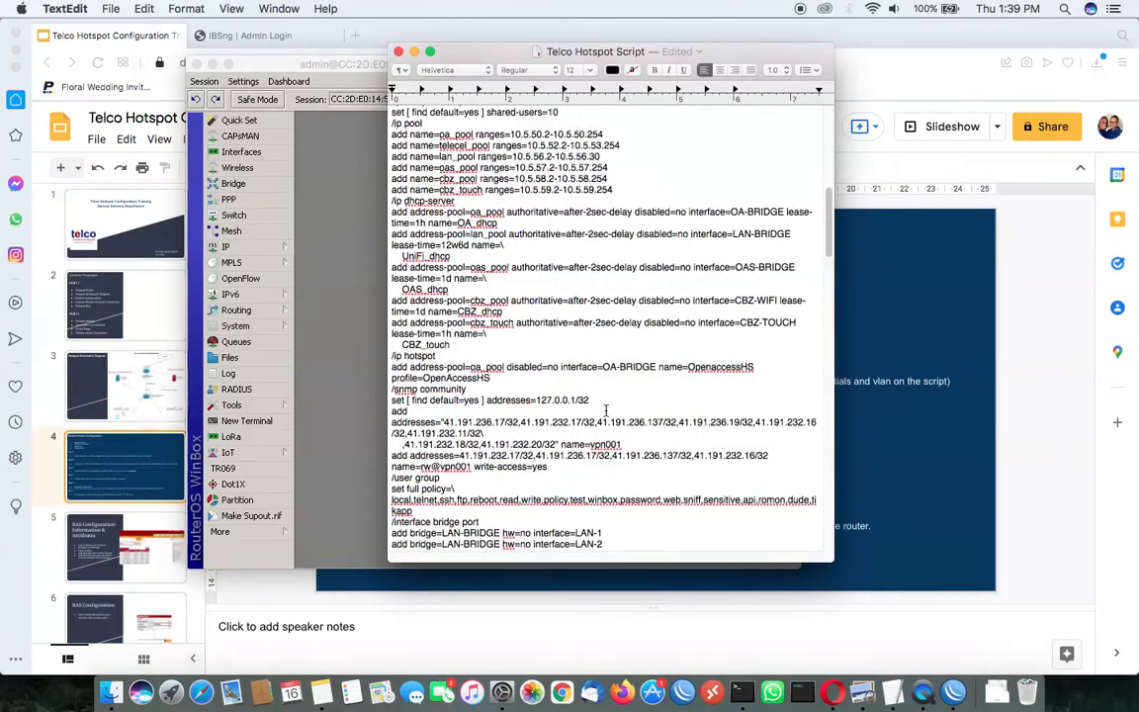
{"action": "scroll", "coordinate": [606, 410], "scroll_direction": "up", "scroll_amount": 15}
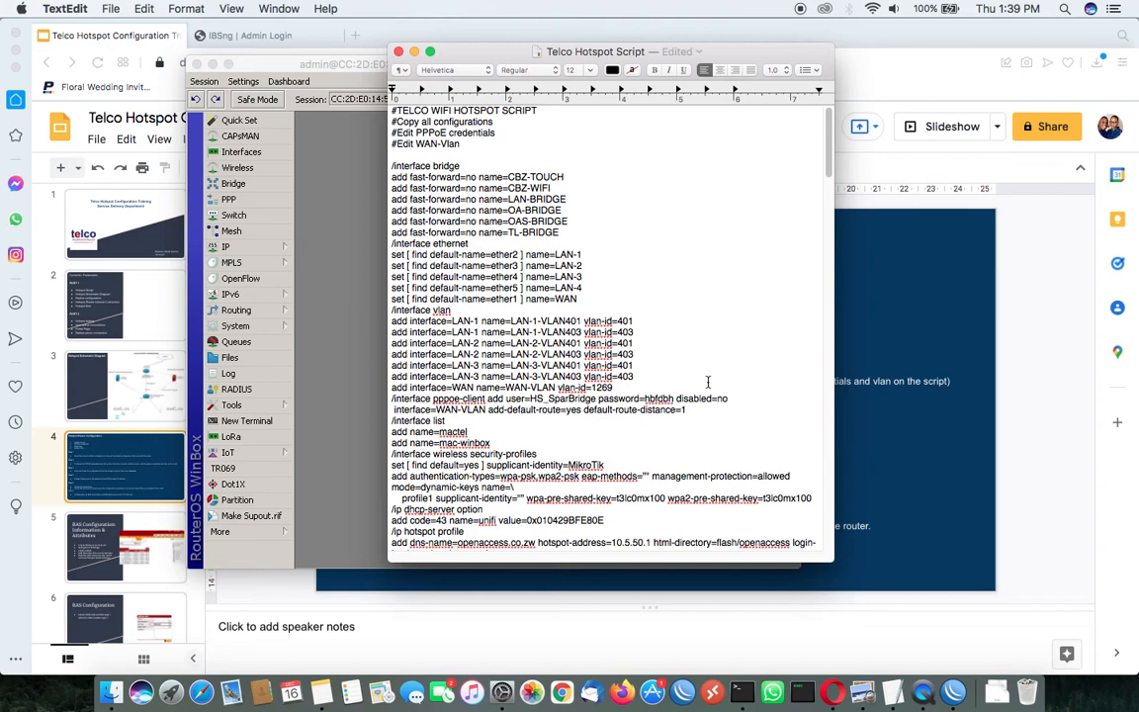
{"action": "double_click", "coordinate": [605, 387]}
{"action": "left_click", "coordinate": [614, 387]}
Copy the entire Telco Hotspot Script to the clipboard
{"action": "left_click_drag", "start_coordinate": [752, 51], "coordinate": [733, 48]}
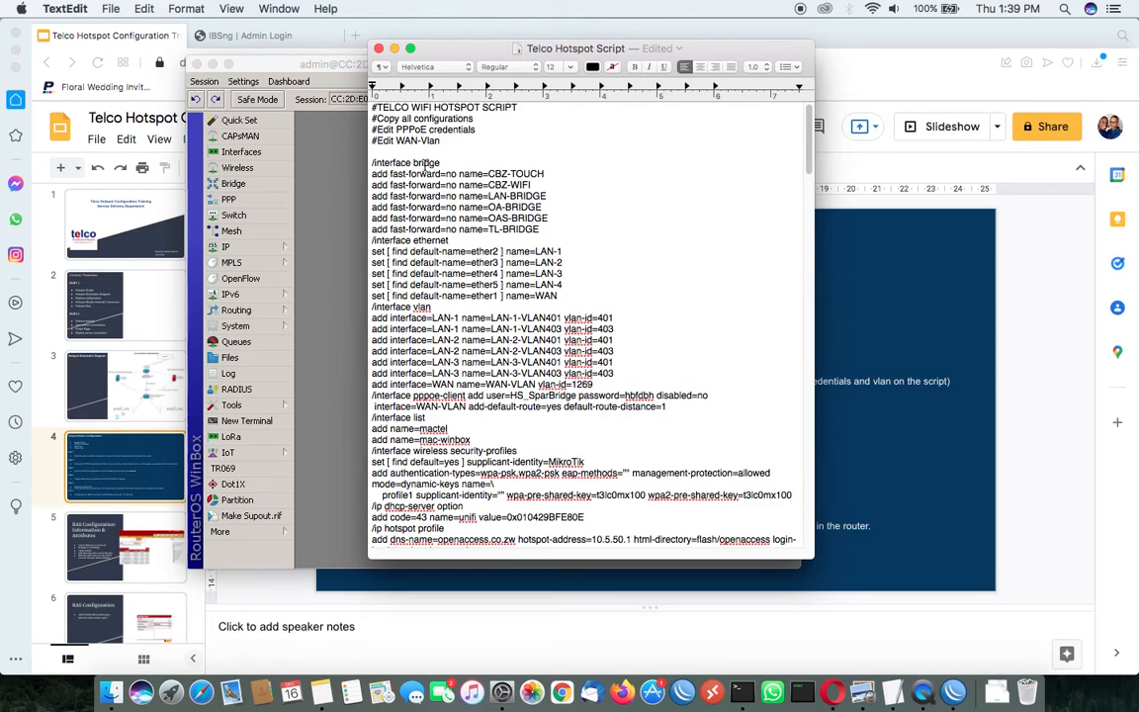
{"action": "key", "text": "super+a"}
{"action": "right_click", "coordinate": [528, 121]}
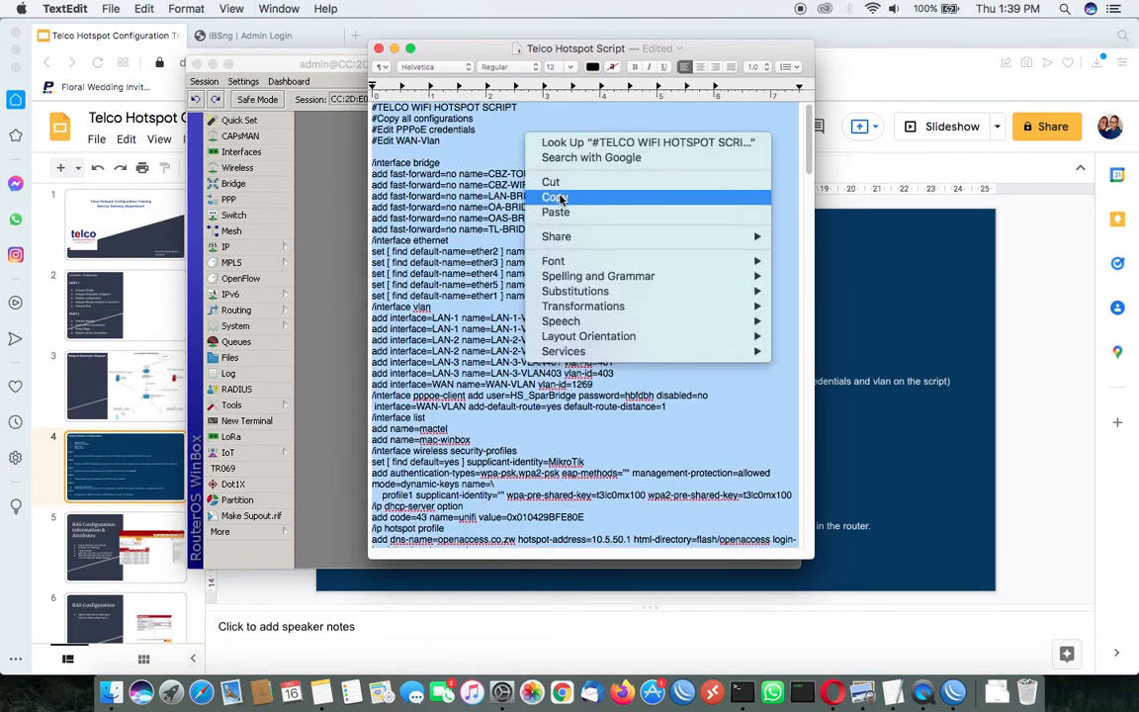
{"action": "left_click", "coordinate": [568, 196]}
Paste the copied hotspot script into a new terminal on the router in WinBox to run it, and close the terminal
{"action": "left_click", "coordinate": [355, 201]}
{"action": "left_click", "coordinate": [248, 420]}
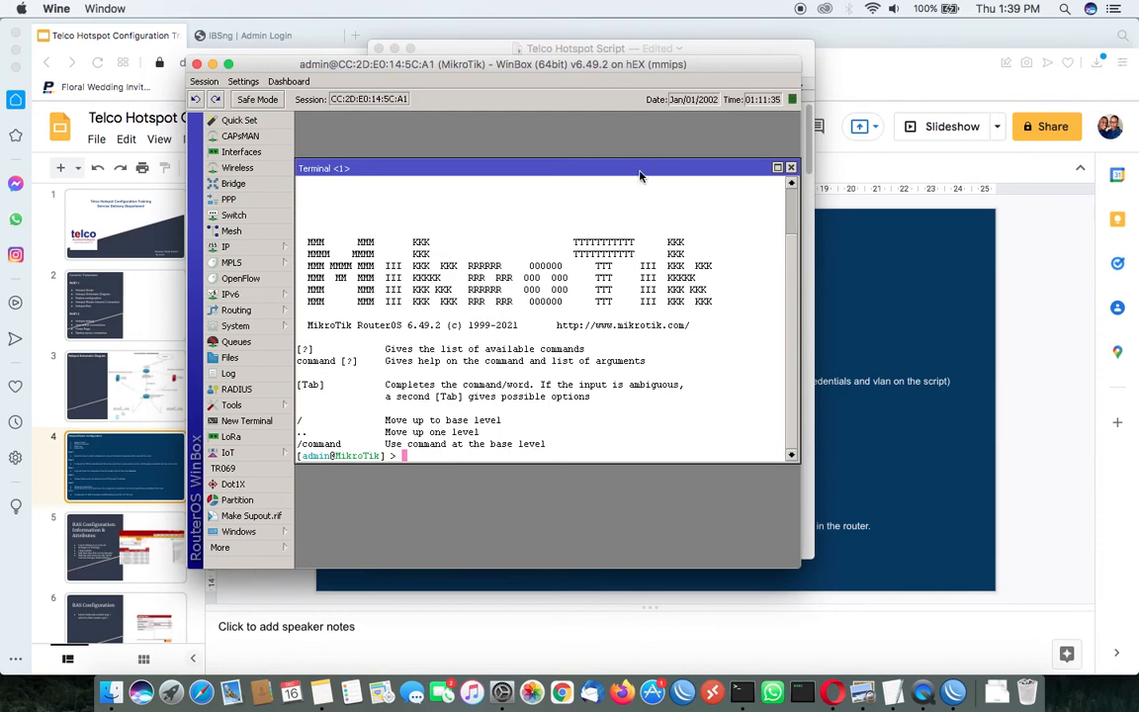
{"action": "left_click_drag", "start_coordinate": [794, 61], "coordinate": [934, 56]}
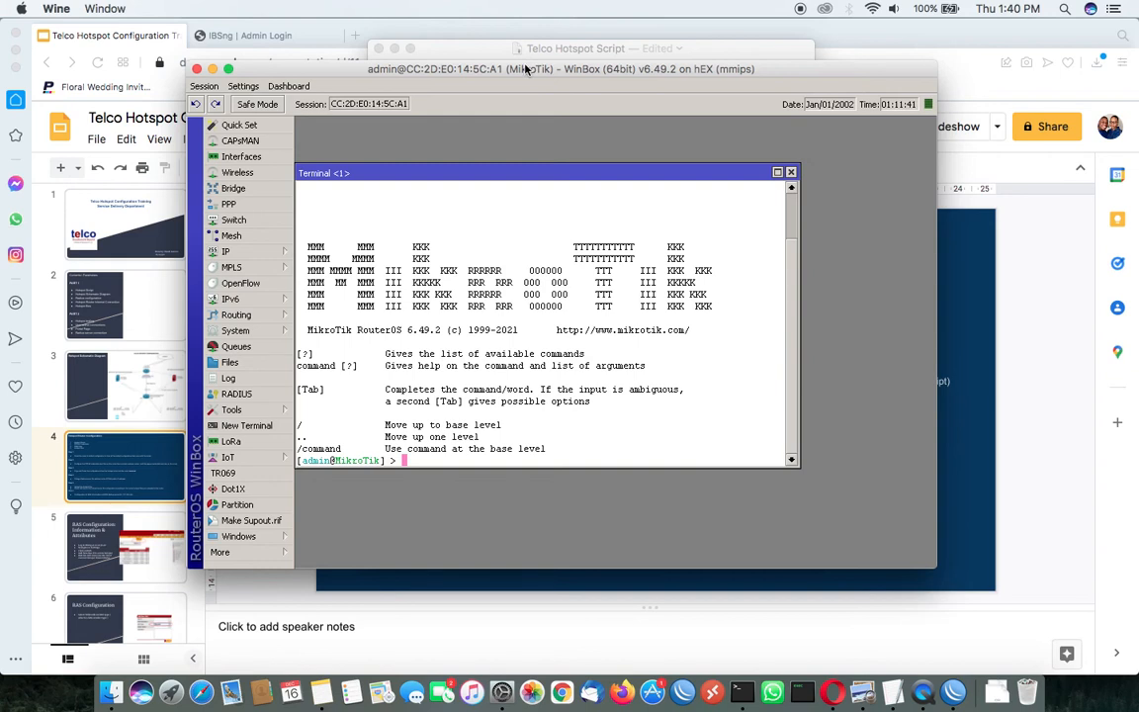
{"action": "right_click", "coordinate": [535, 183]}
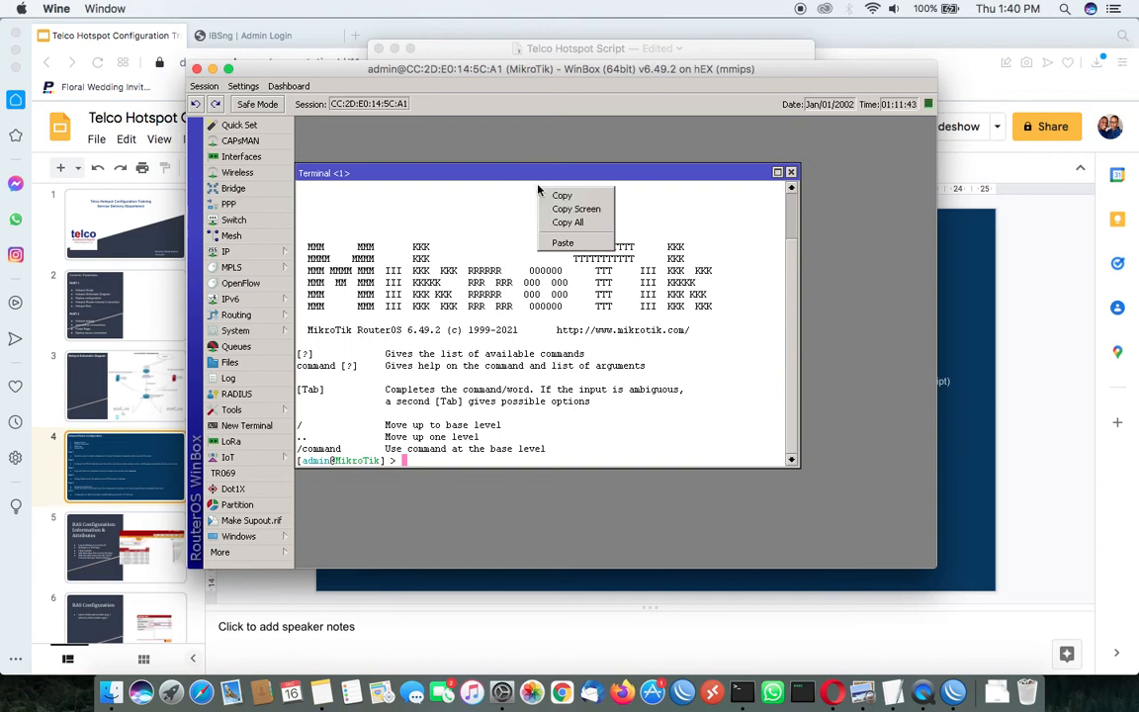
{"action": "left_click", "coordinate": [574, 243]}
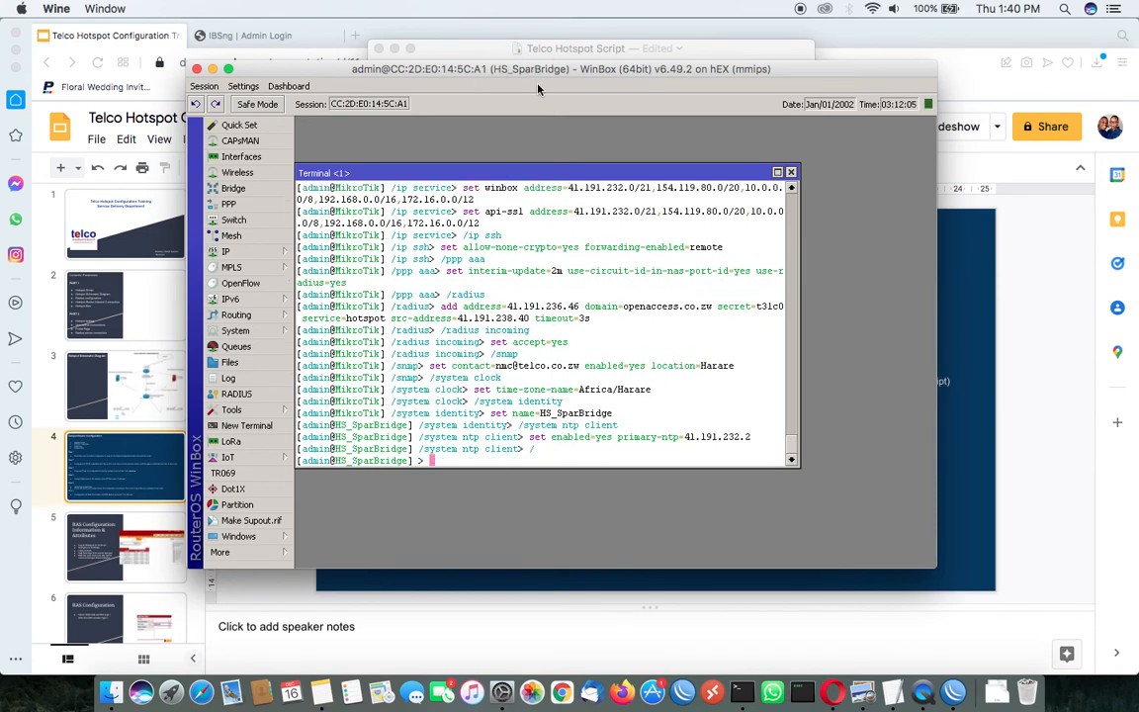
{"action": "left_click", "coordinate": [792, 174]}
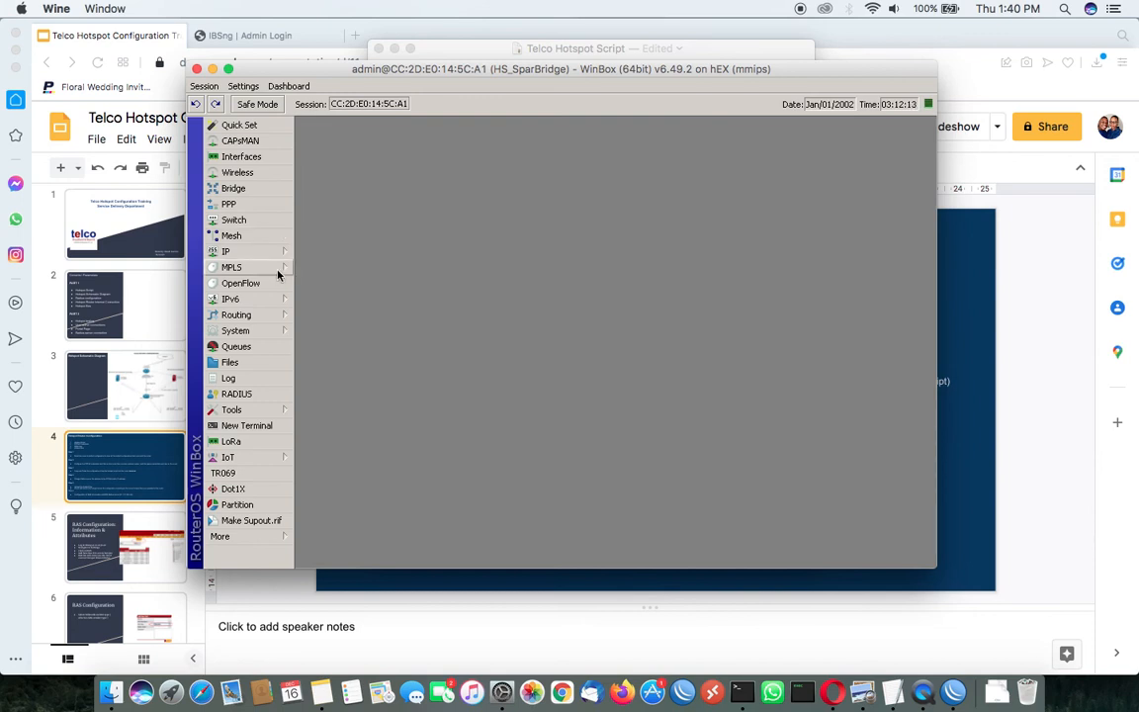
Examine the hotspot RADIUS server entry's service, server address and source address, and leave it without changes
{"action": "left_click", "coordinate": [261, 394]}
{"action": "double_click", "coordinate": [484, 275]}
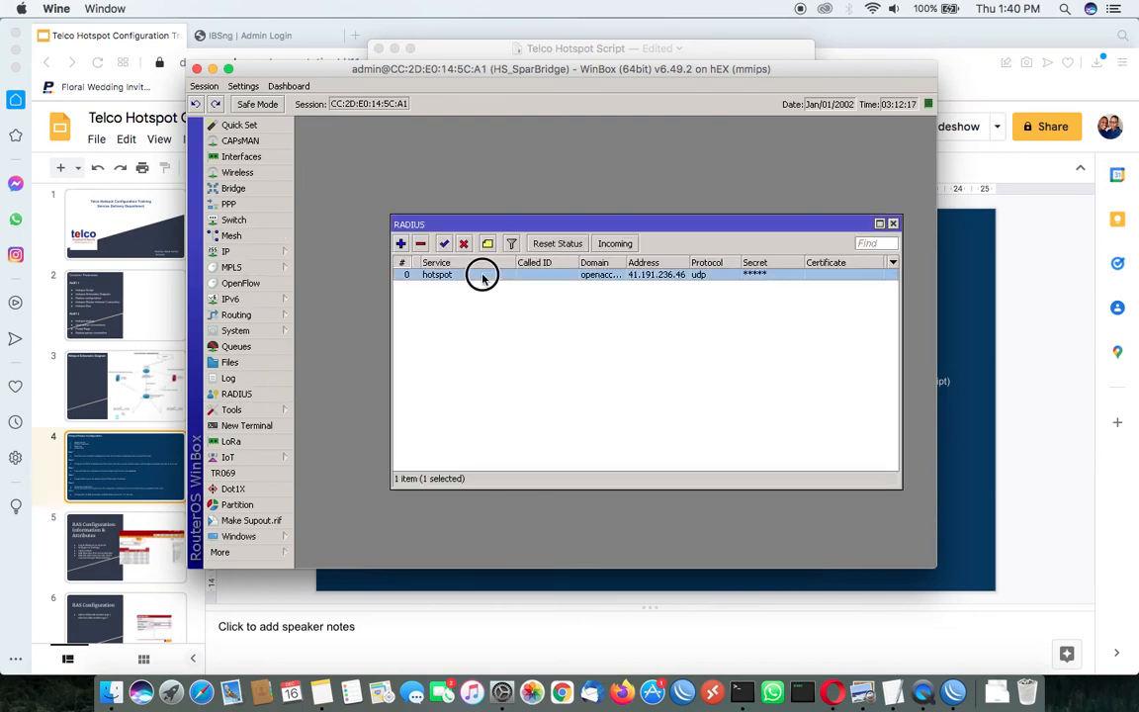
{"action": "double_click", "coordinate": [614, 507]}
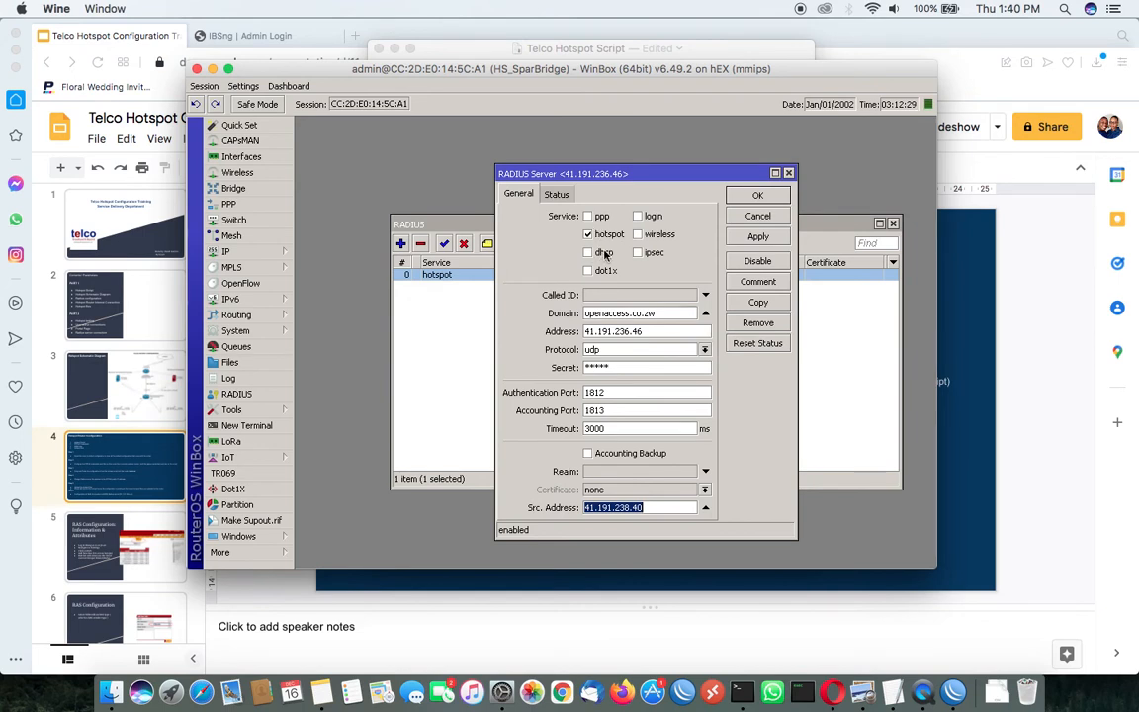
{"action": "left_click", "coordinate": [587, 235]}
{"action": "left_click", "coordinate": [642, 335]}
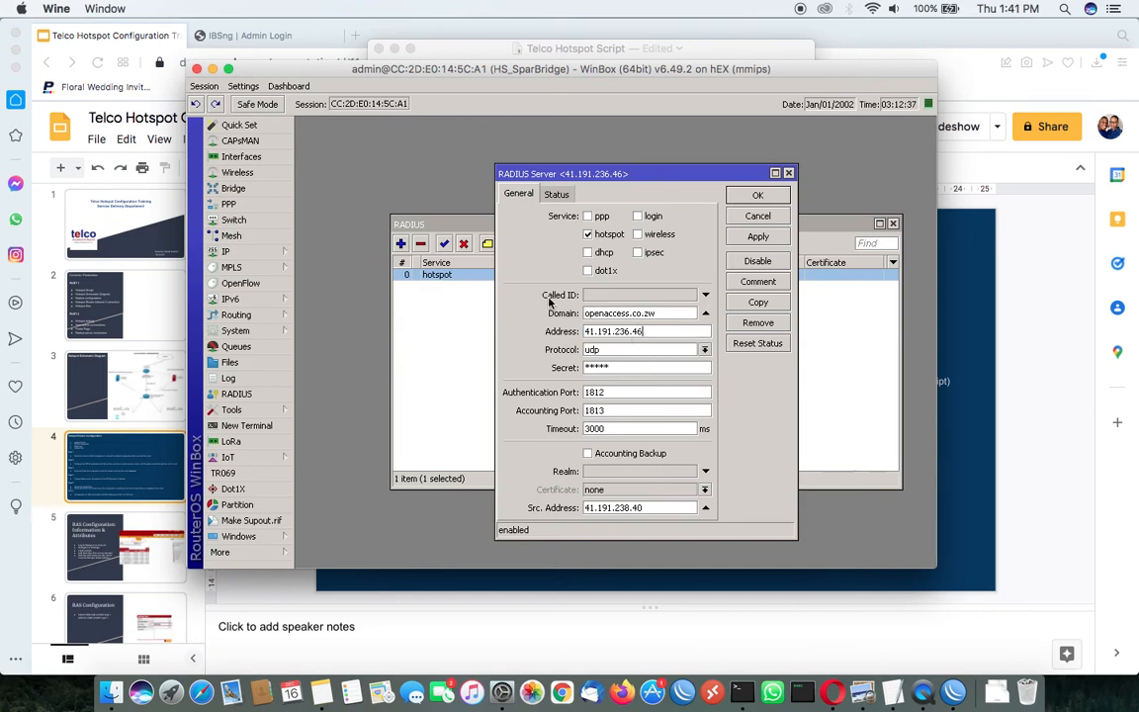
{"action": "left_click", "coordinate": [758, 218]}
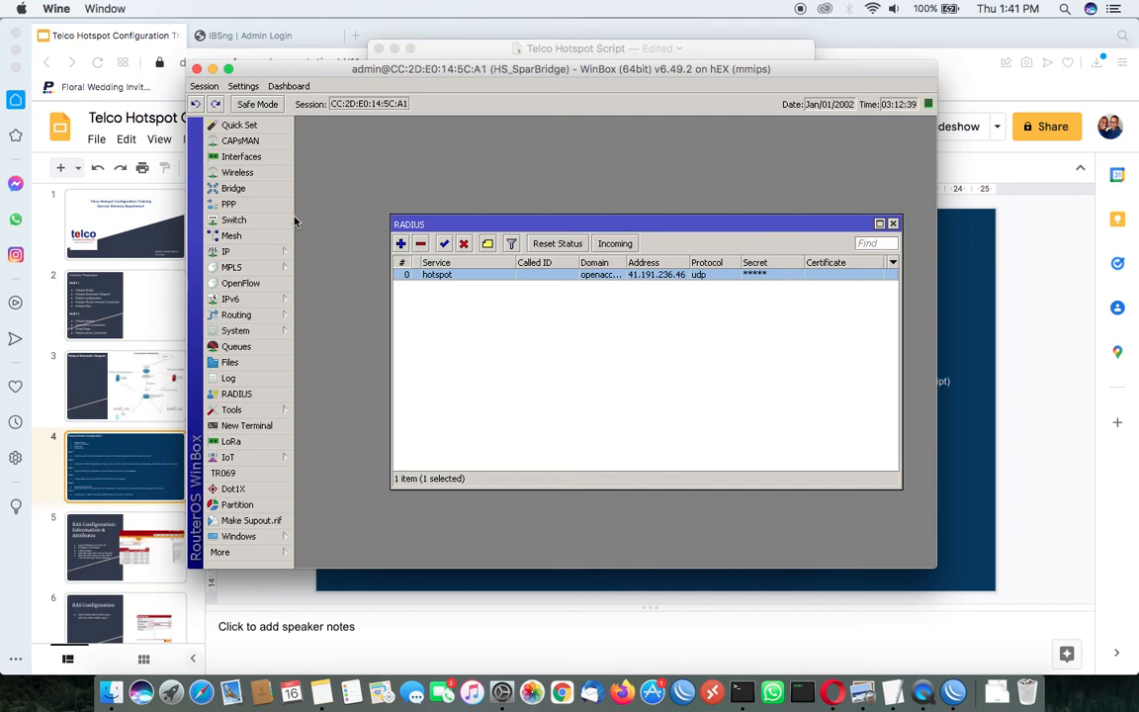
Check the names of the LAN and WAN Ethernet interfaces in the interface list
{"action": "left_click", "coordinate": [245, 156]}
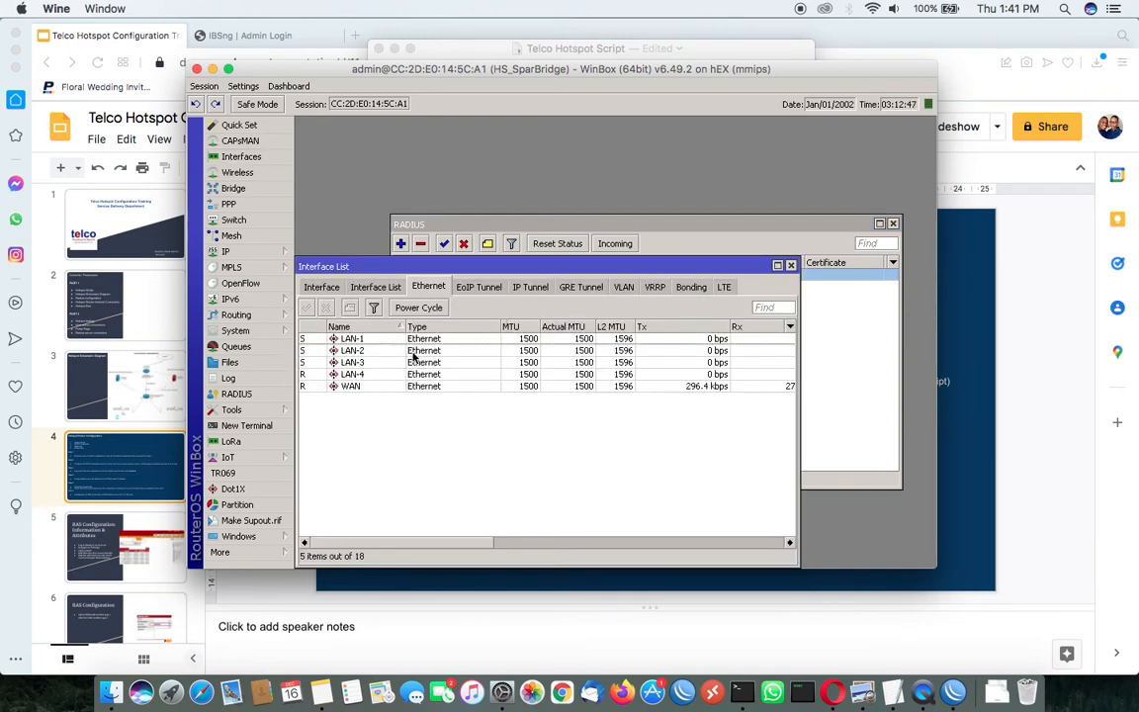
{"action": "left_click", "coordinate": [382, 349]}
{"action": "left_click", "coordinate": [379, 340]}
{"action": "left_click", "coordinate": [369, 363]}
{"action": "left_click", "coordinate": [368, 373]}
{"action": "left_click", "coordinate": [369, 350]}
{"action": "left_click", "coordinate": [371, 339]}
{"action": "left_click", "coordinate": [377, 373]}
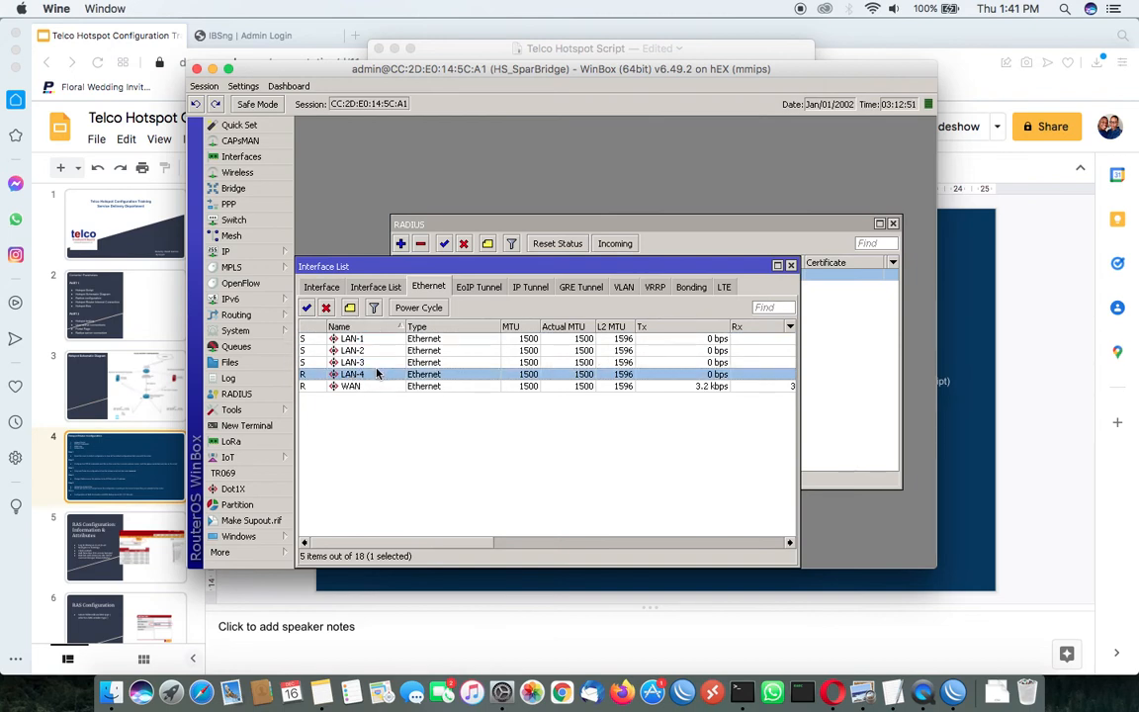
{"action": "left_click", "coordinate": [372, 339]}
{"action": "left_click", "coordinate": [369, 351]}
{"action": "left_click", "coordinate": [369, 362]}
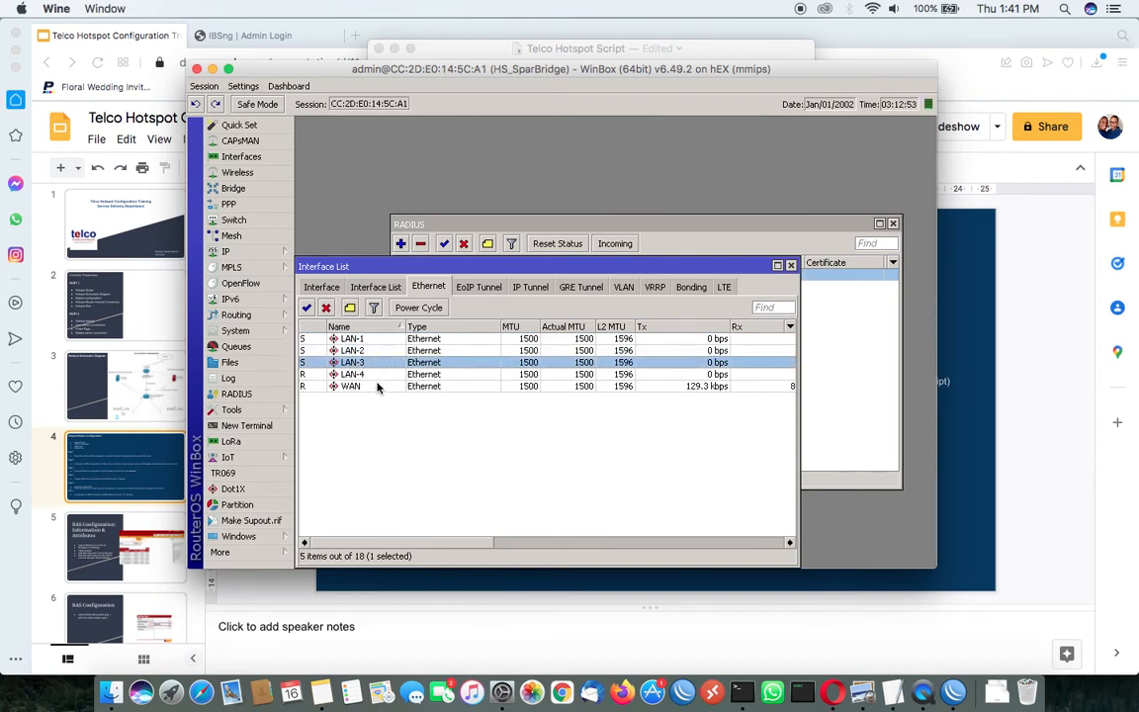
Check the VLAN interfaces created on the LAN ports and the WAN
{"action": "left_click", "coordinate": [622, 287]}
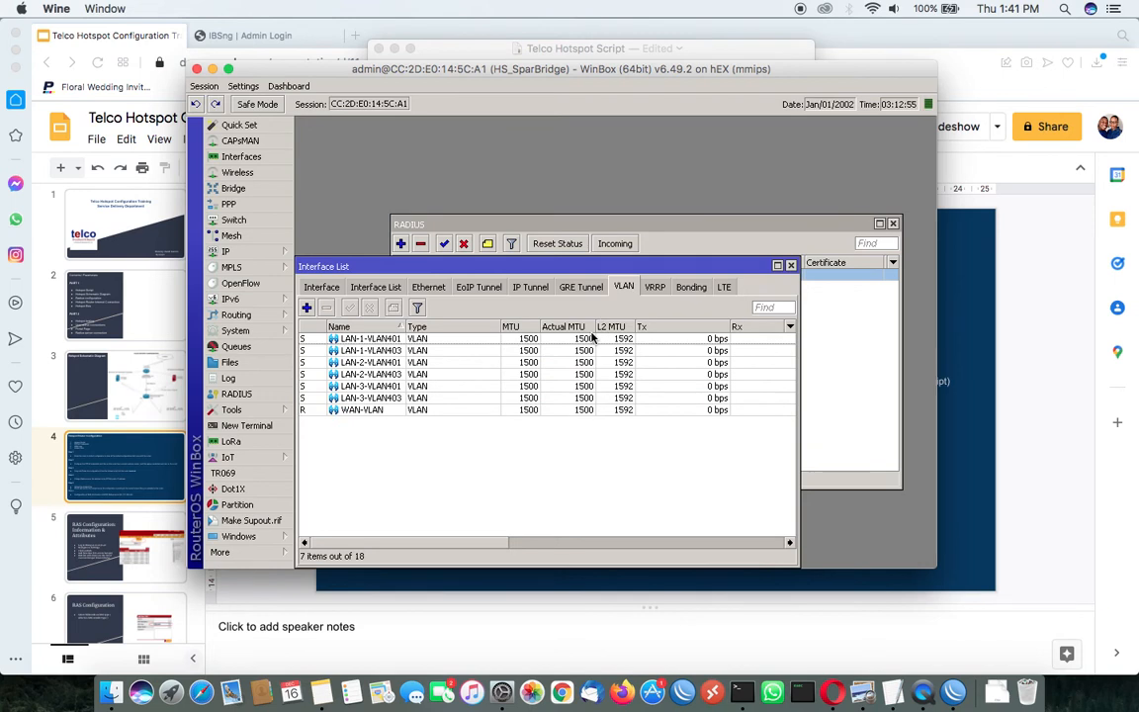
{"action": "left_click", "coordinate": [371, 339]}
{"action": "left_click", "coordinate": [370, 351]}
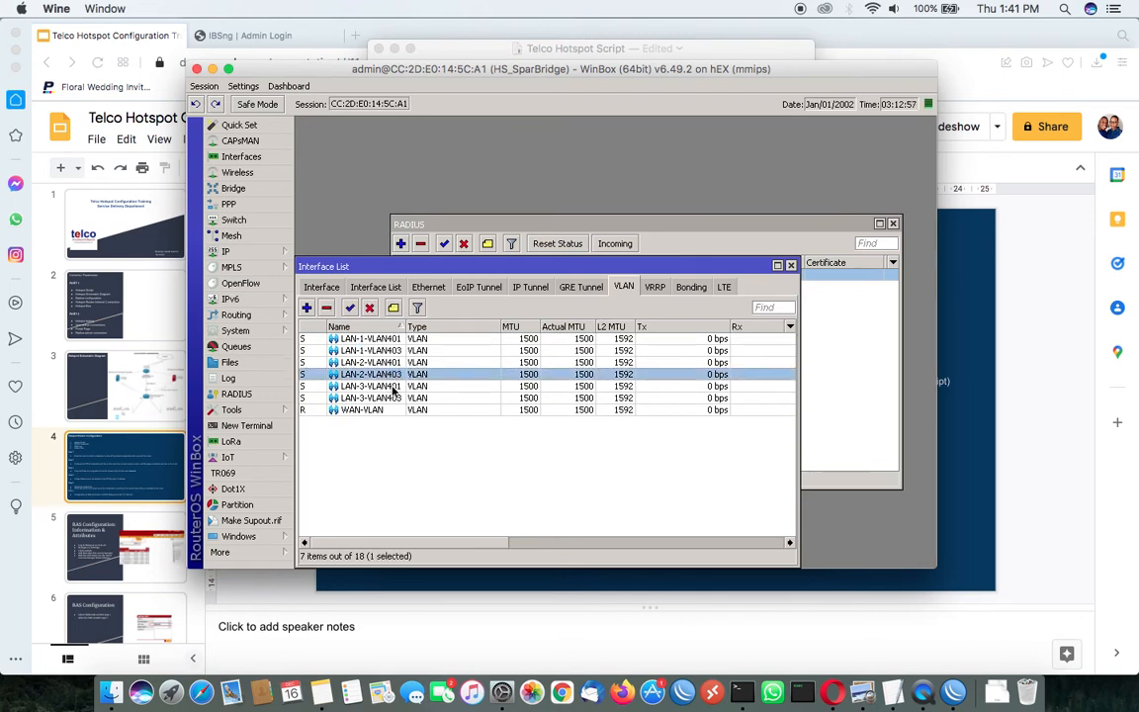
{"action": "left_click", "coordinate": [391, 386]}
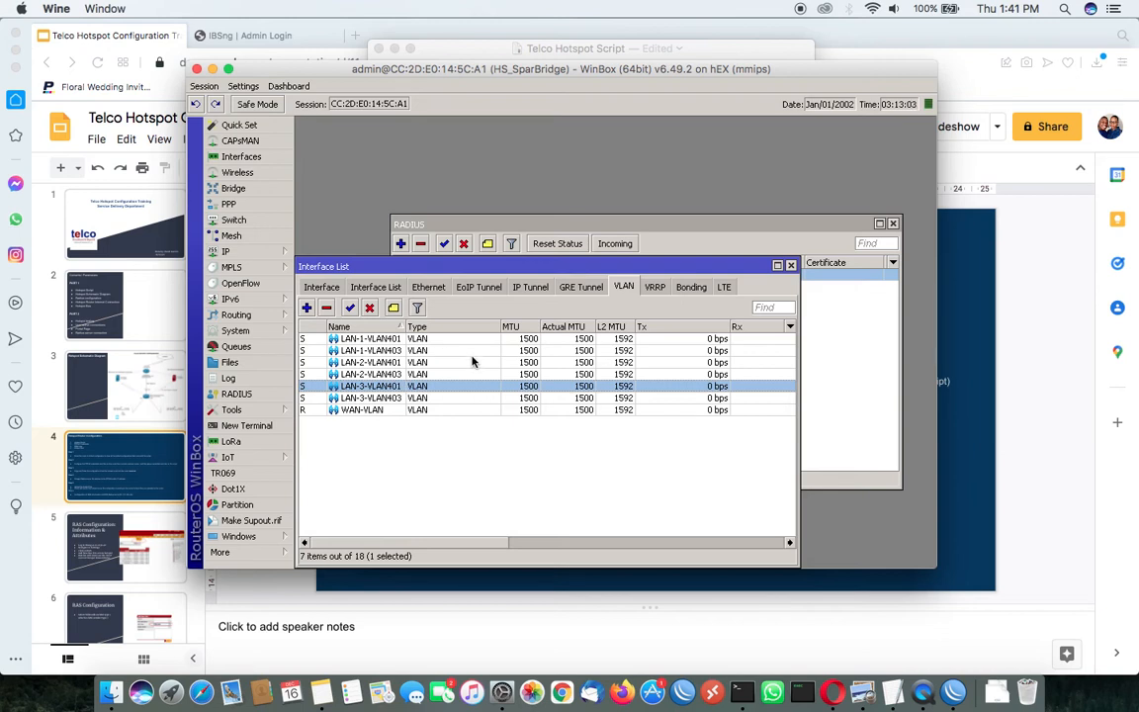
Check the IP addresses, networks and bridge interfaces in the router's address list
{"action": "left_click", "coordinate": [242, 251]}
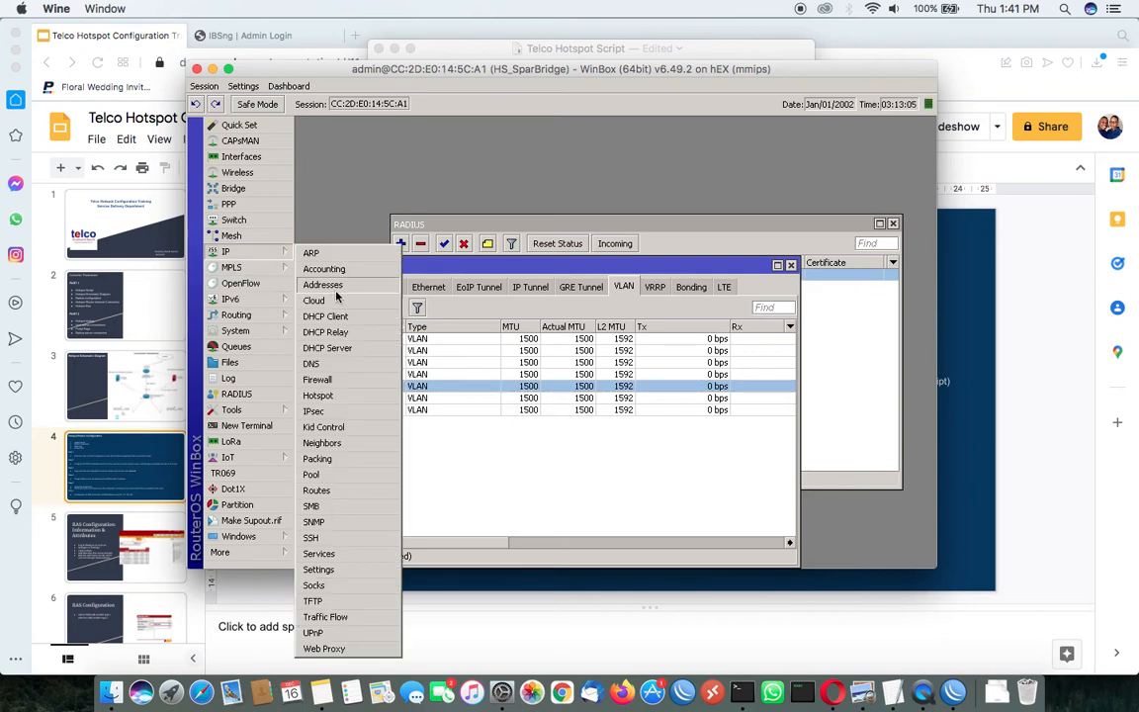
{"action": "left_click", "coordinate": [323, 285]}
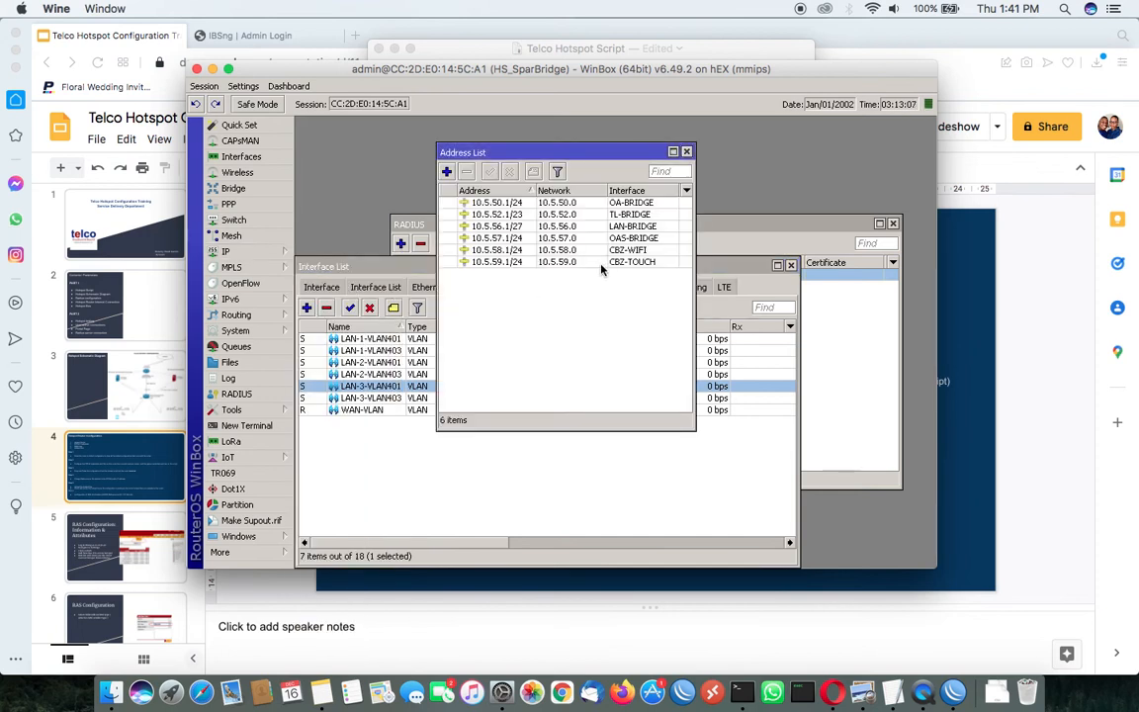
{"action": "left_click_drag", "start_coordinate": [636, 148], "coordinate": [694, 139]}
{"action": "left_click", "coordinate": [629, 195]}
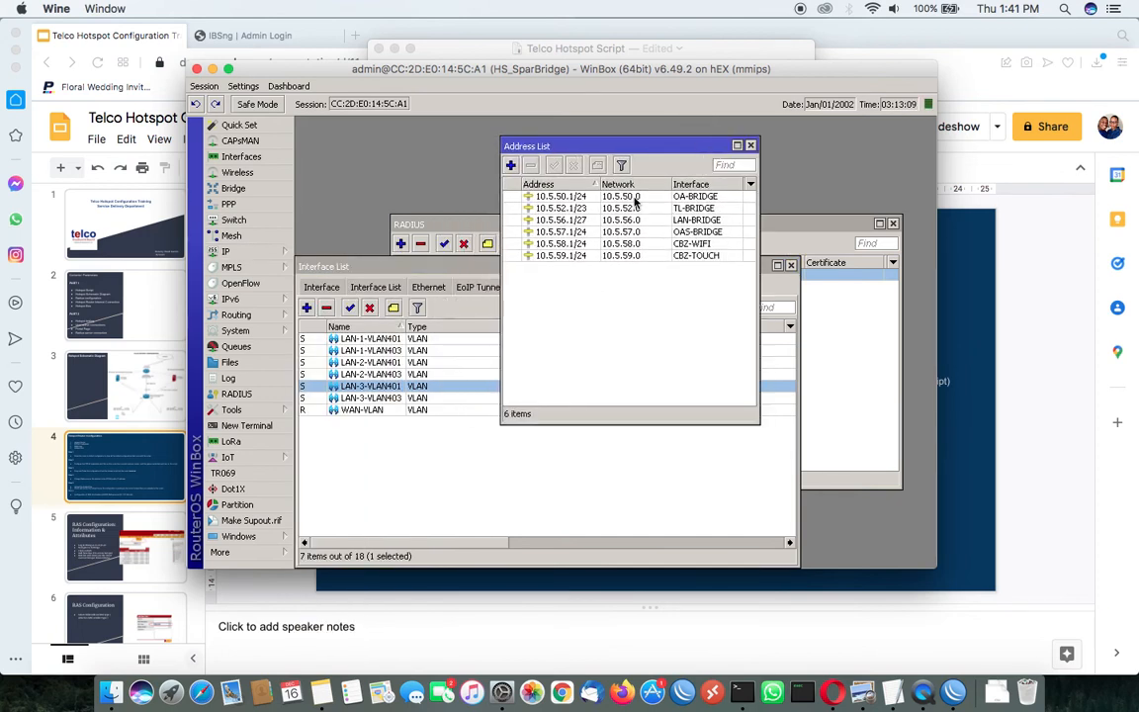
{"action": "left_click", "coordinate": [638, 231]}
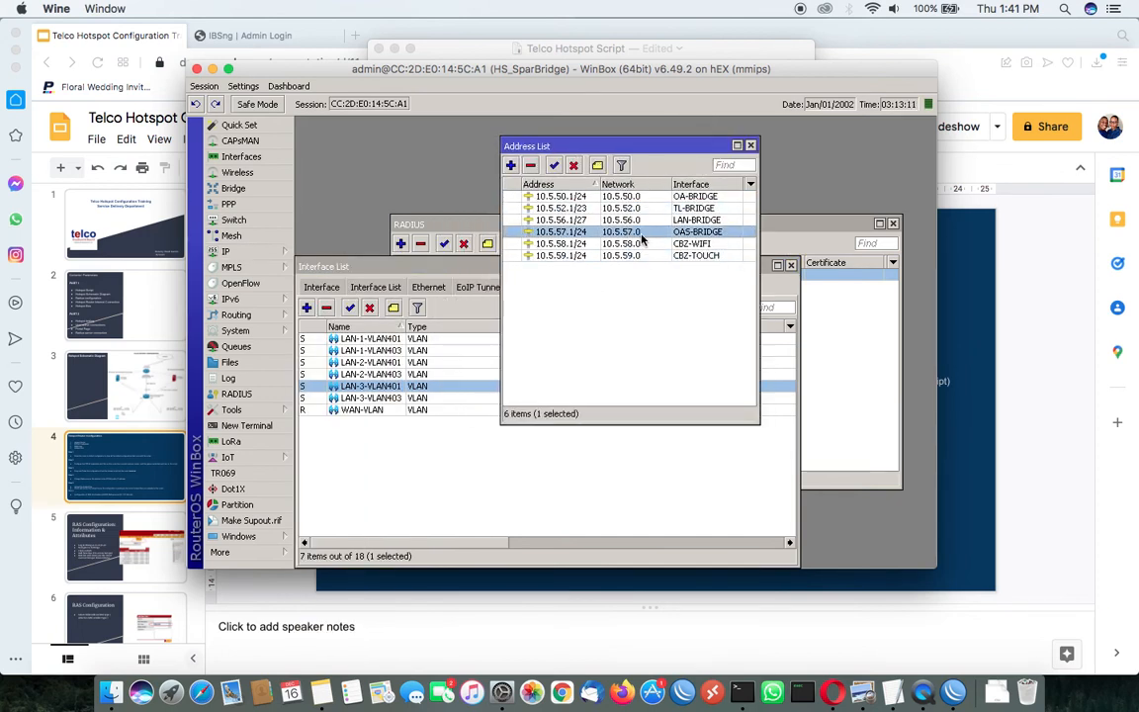
{"action": "left_click", "coordinate": [617, 287]}
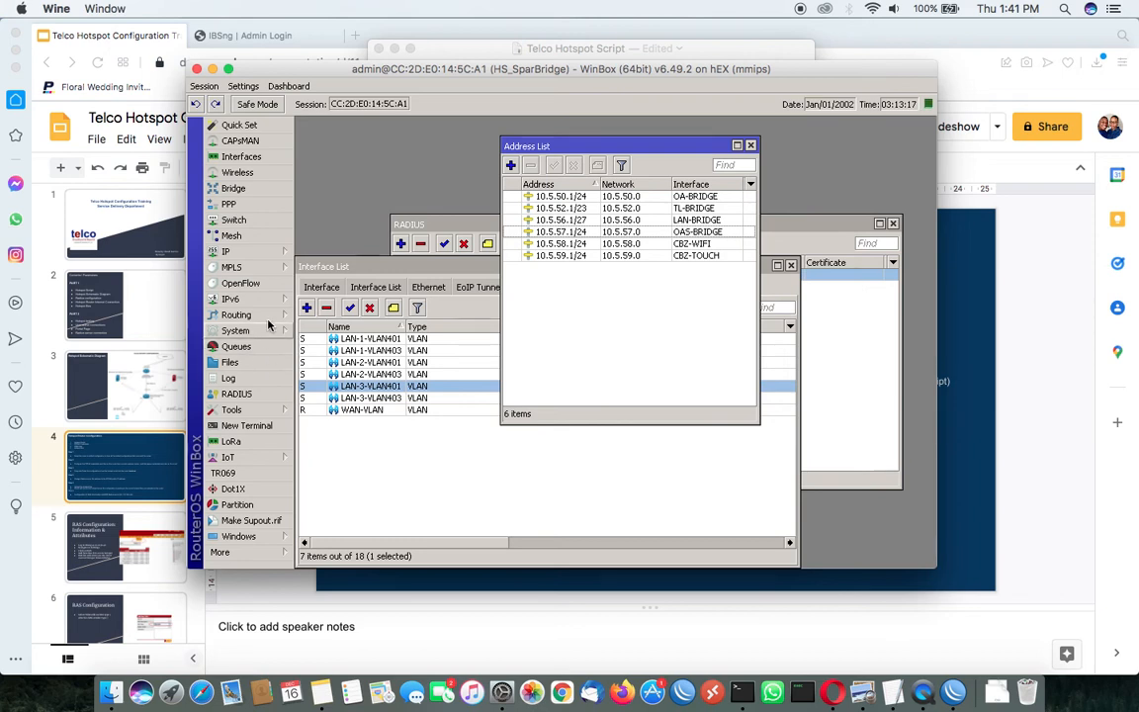
Check the interfaces, lease times and address pools of the router's DHCP servers
{"action": "left_click", "coordinate": [237, 251]}
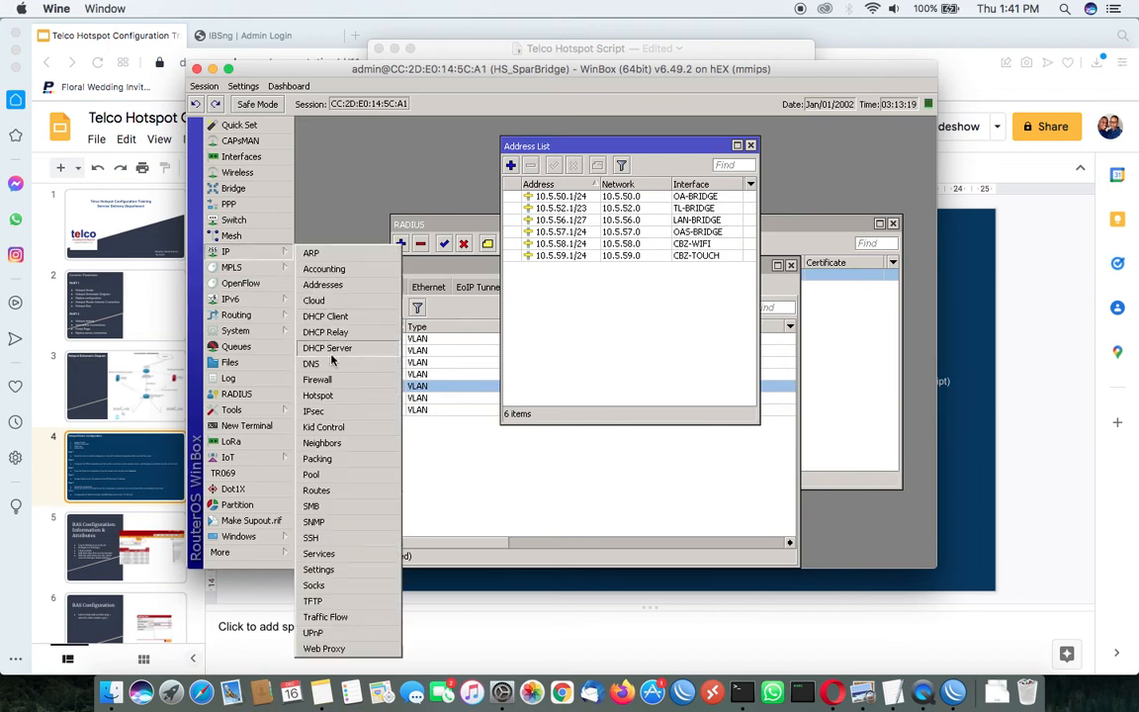
{"action": "left_click", "coordinate": [337, 348]}
{"action": "left_click", "coordinate": [371, 383]}
{"action": "left_click", "coordinate": [381, 394]}
{"action": "left_click", "coordinate": [379, 358]}
{"action": "left_click", "coordinate": [384, 394]}
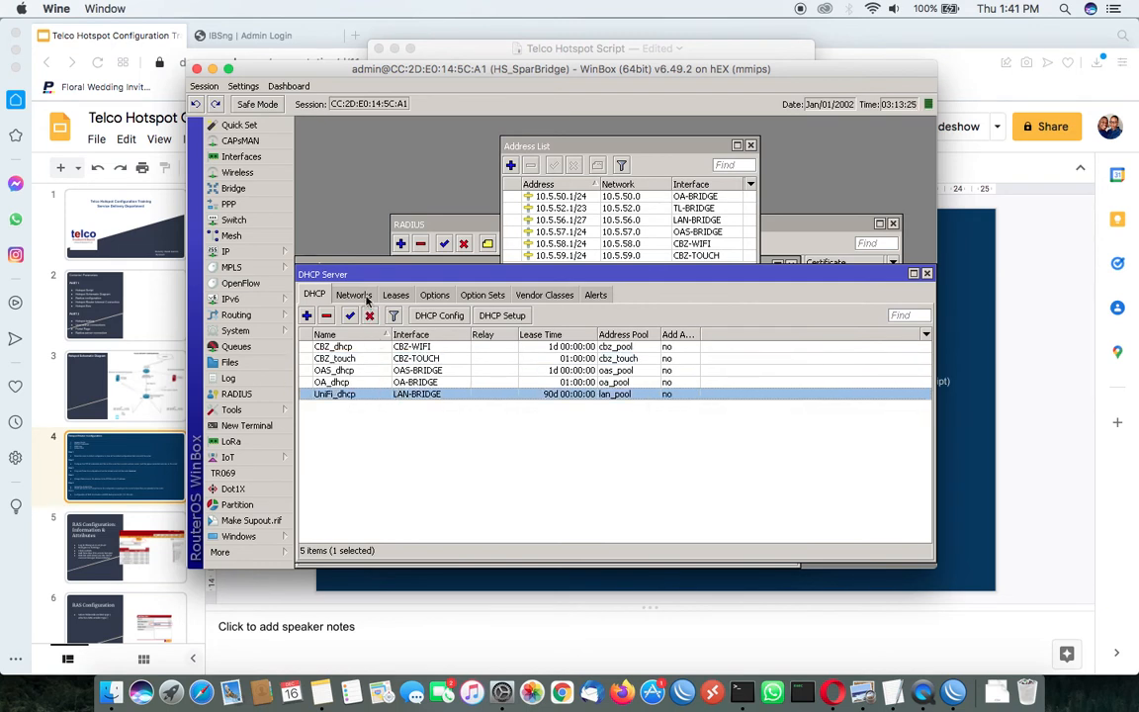
Check the DHCP networks, the gateway and DNS servers of the 10.5.58.0/24 network, and the DHCP leases
{"action": "left_click", "coordinate": [353, 295]}
{"action": "double_click", "coordinate": [374, 392]}
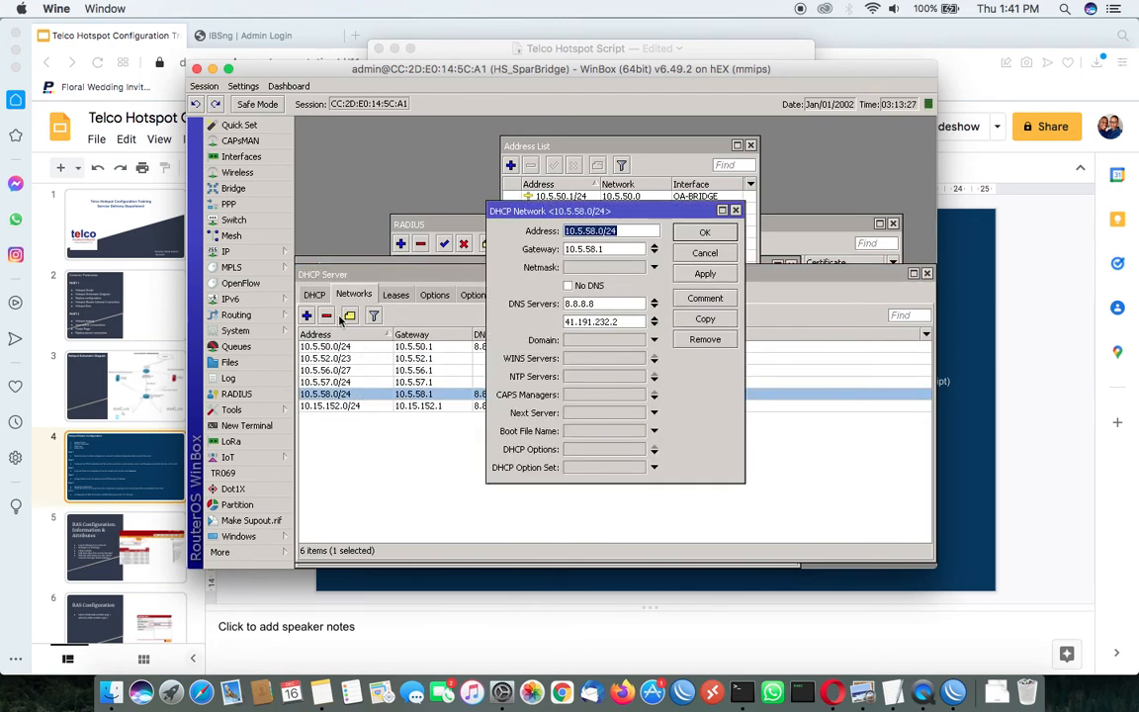
{"action": "left_click", "coordinate": [720, 259]}
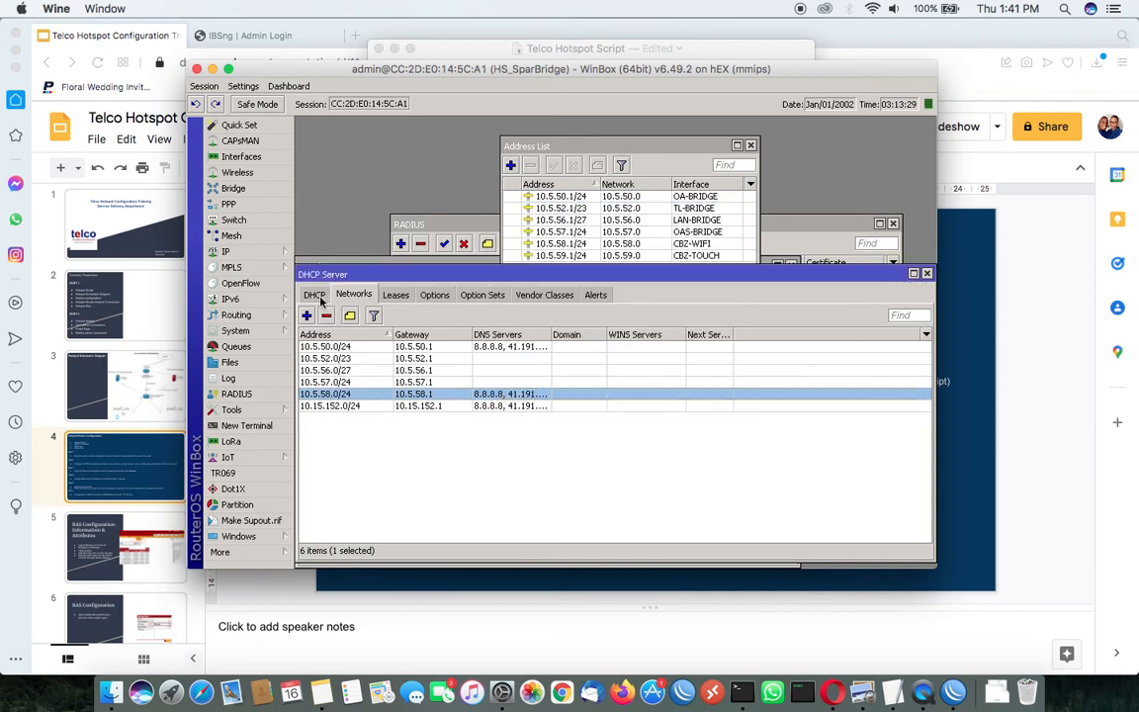
{"action": "left_click", "coordinate": [313, 294]}
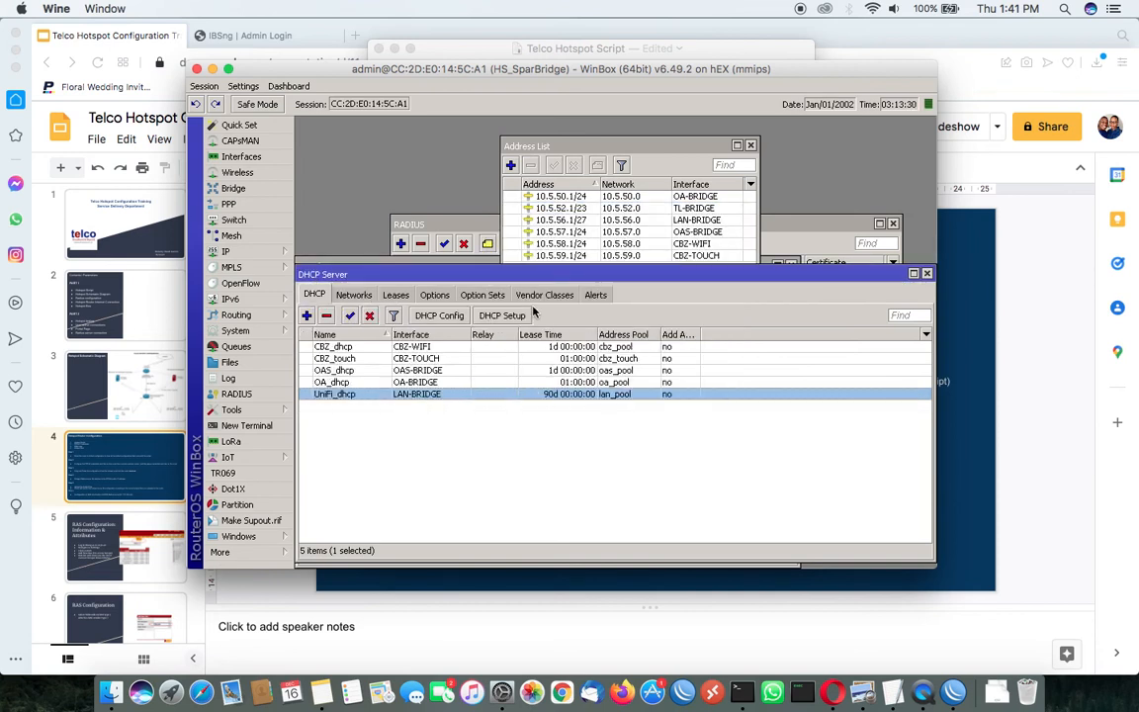
{"action": "left_click", "coordinate": [394, 295]}
{"action": "left_click", "coordinate": [314, 293]}
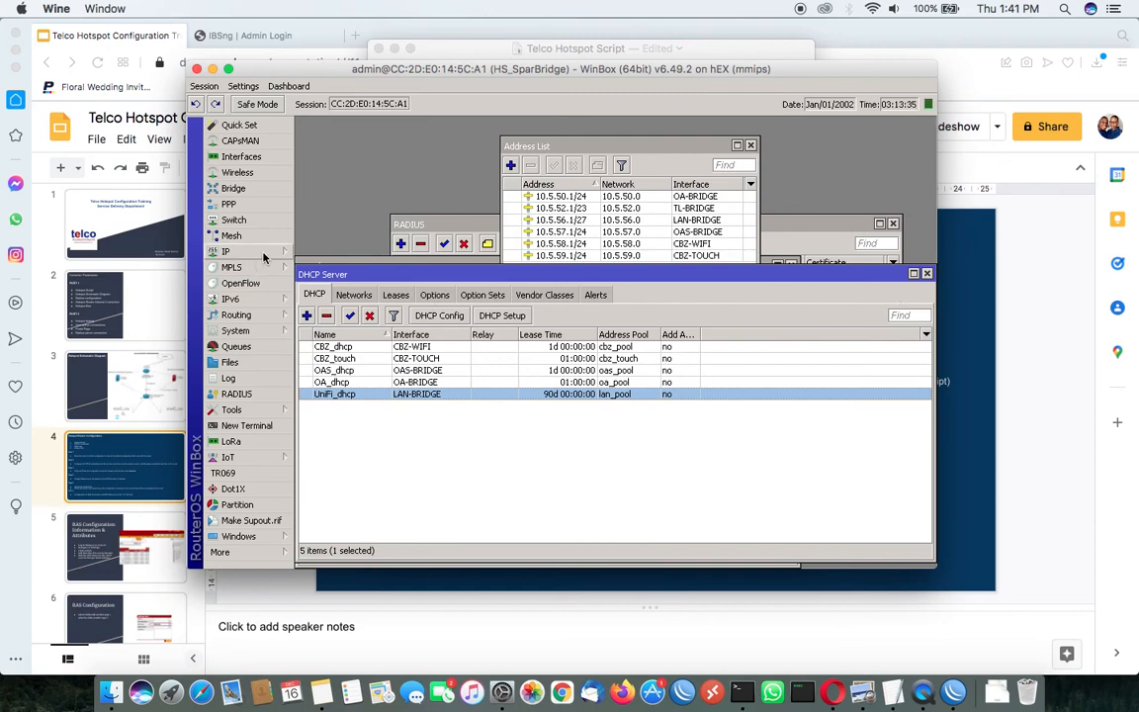
Check which bridge each LAN port and LAN VLAN interface is assigned to in the bridge port list
{"action": "left_click", "coordinate": [234, 188]}
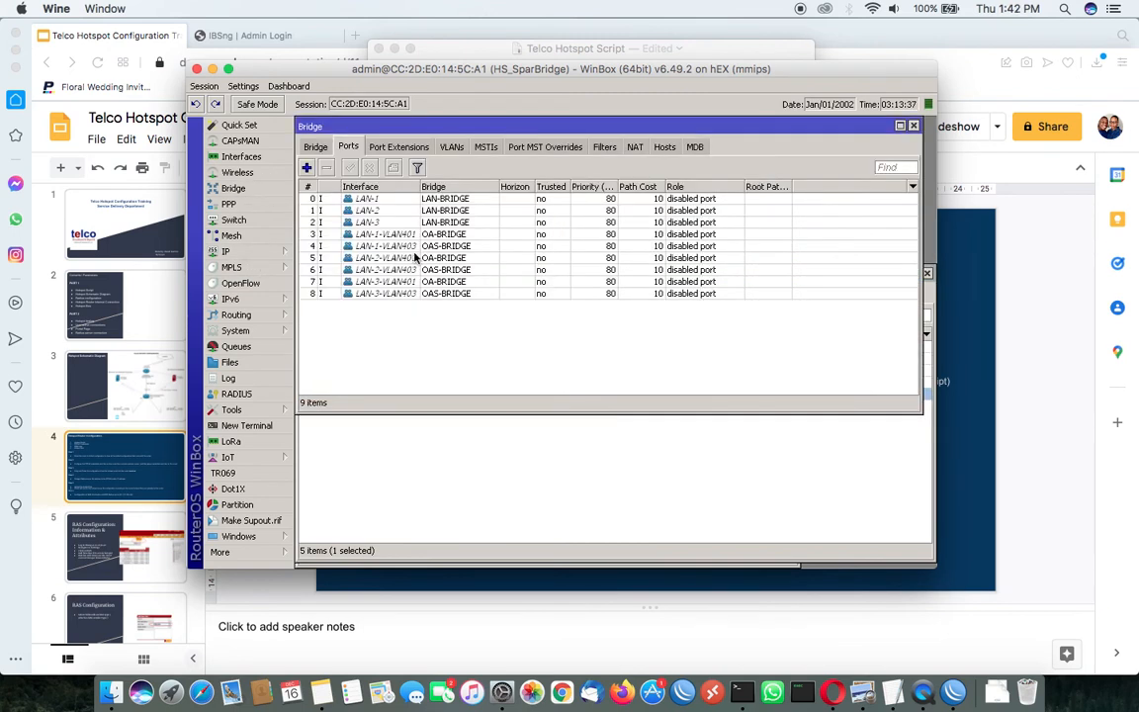
{"action": "left_click", "coordinate": [420, 247]}
{"action": "left_click", "coordinate": [423, 269]}
{"action": "left_click", "coordinate": [428, 294]}
{"action": "left_click", "coordinate": [419, 239]}
{"action": "left_click", "coordinate": [413, 281]}
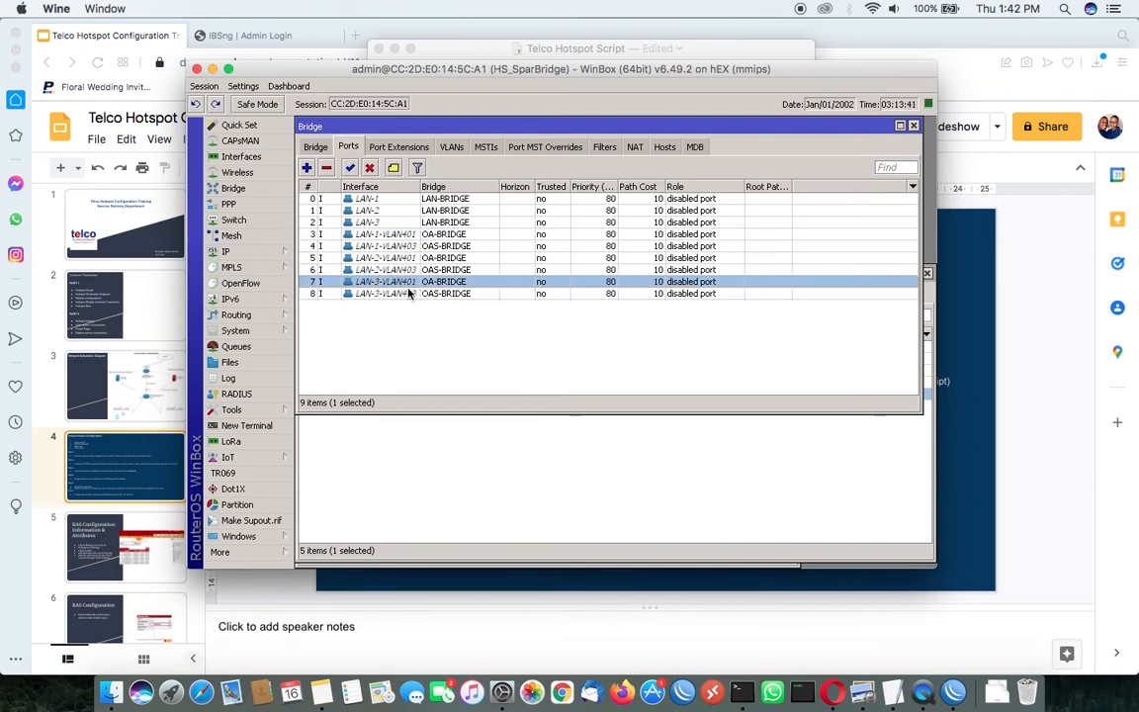
{"action": "left_click", "coordinate": [409, 223]}
{"action": "left_click", "coordinate": [410, 199]}
{"action": "left_click", "coordinate": [410, 210]}
{"action": "left_click", "coordinate": [408, 224]}
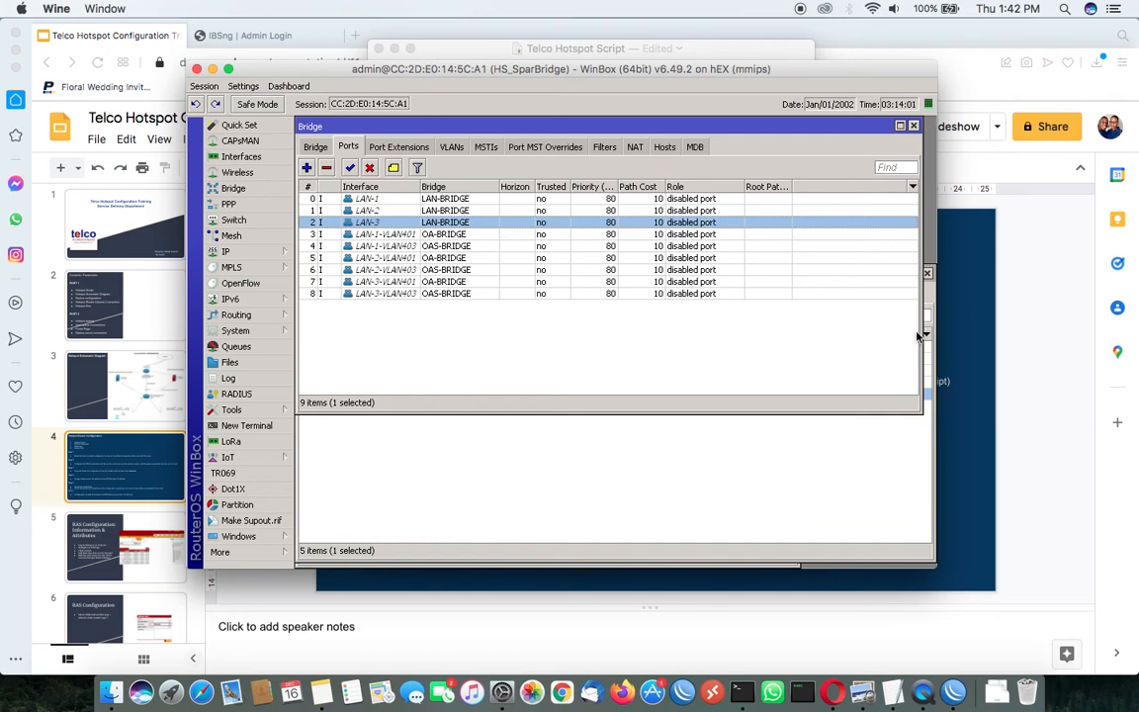
Close the DHCP server, bridge, address list, interface list and RADIUS windows
{"action": "left_click", "coordinate": [925, 296]}
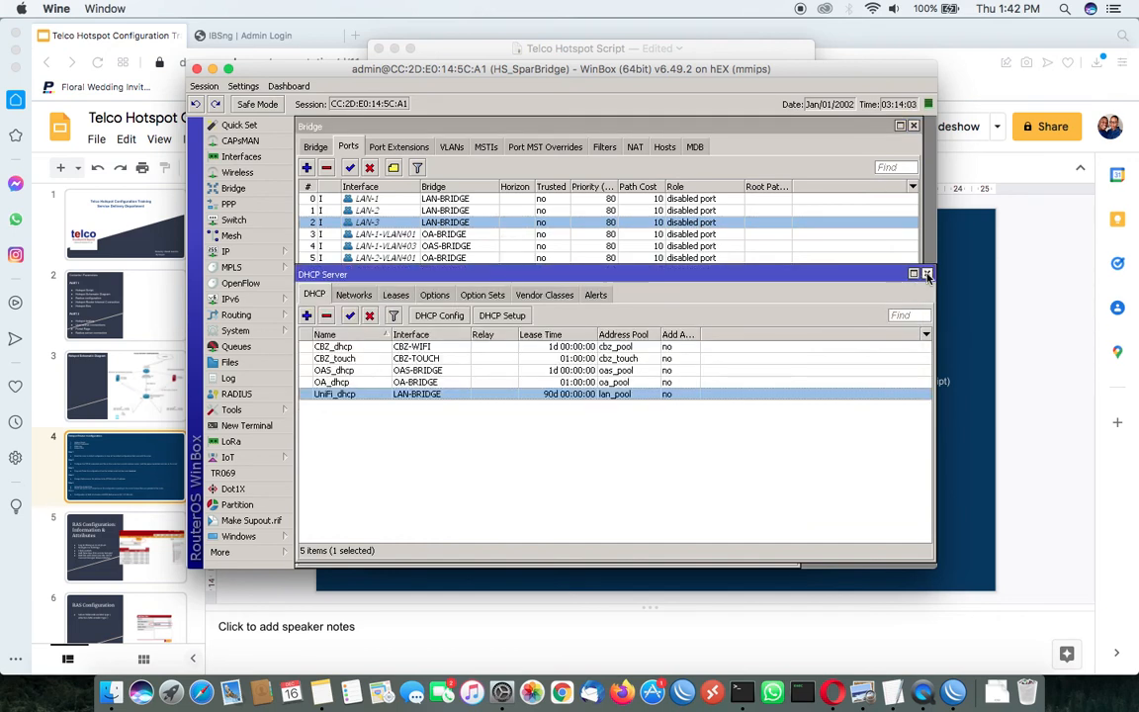
{"action": "left_click", "coordinate": [926, 275]}
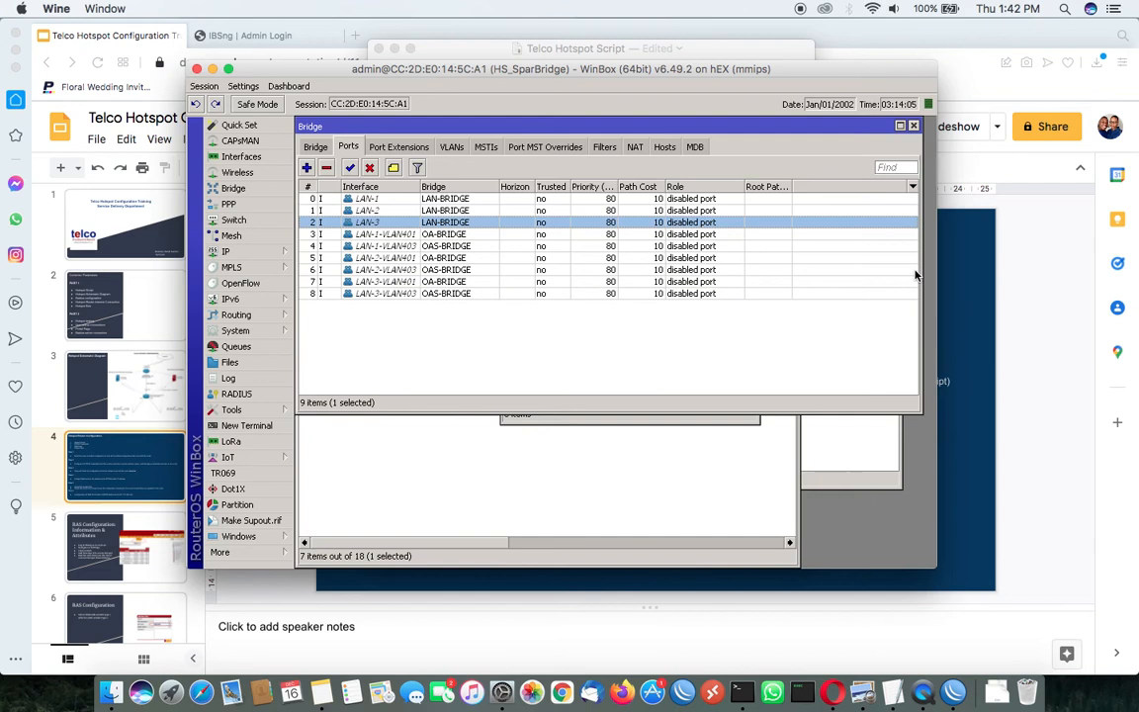
{"action": "left_click", "coordinate": [913, 126]}
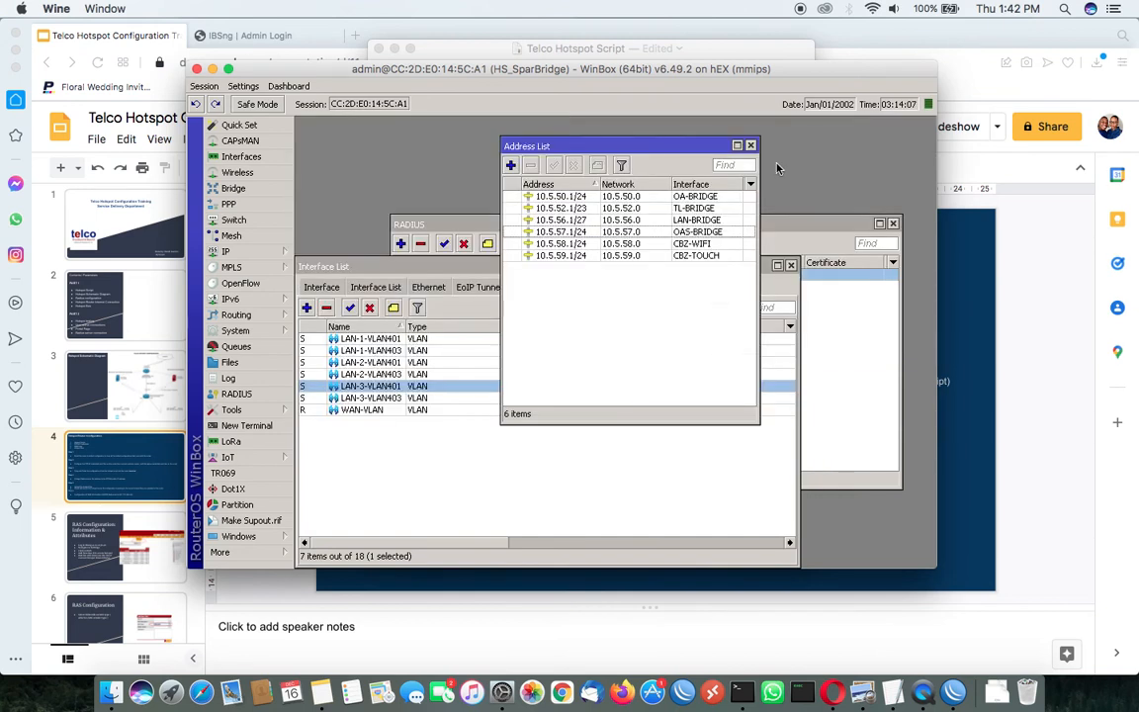
{"action": "left_click", "coordinate": [750, 146]}
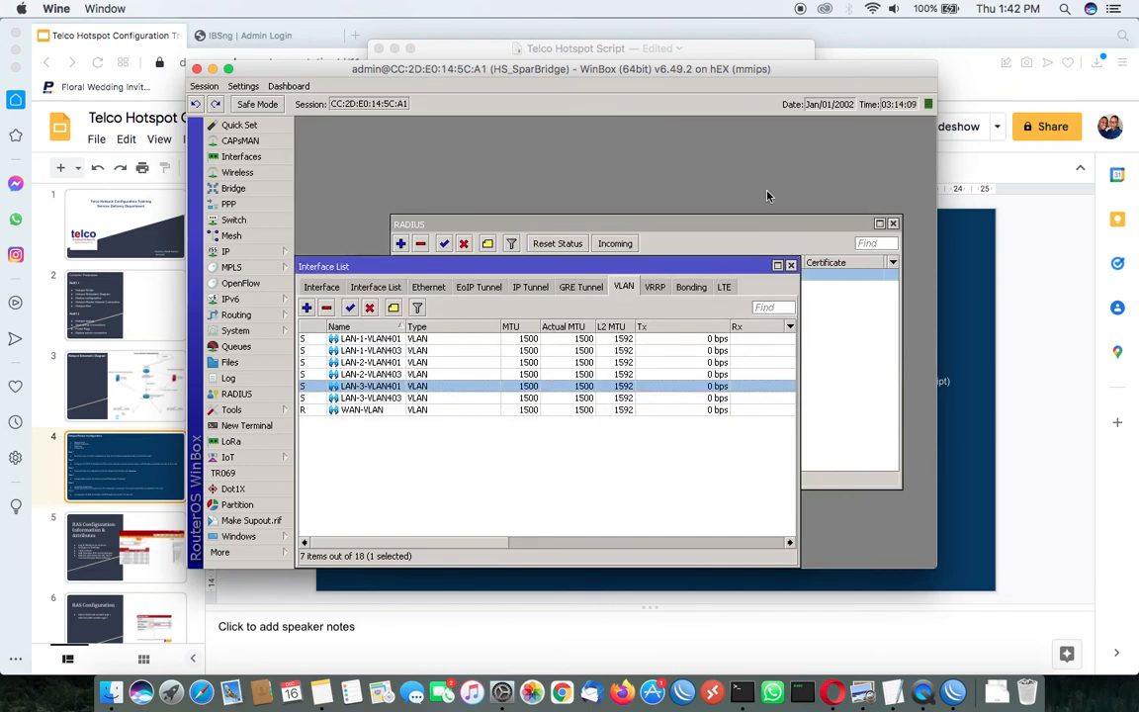
{"action": "left_click", "coordinate": [790, 267]}
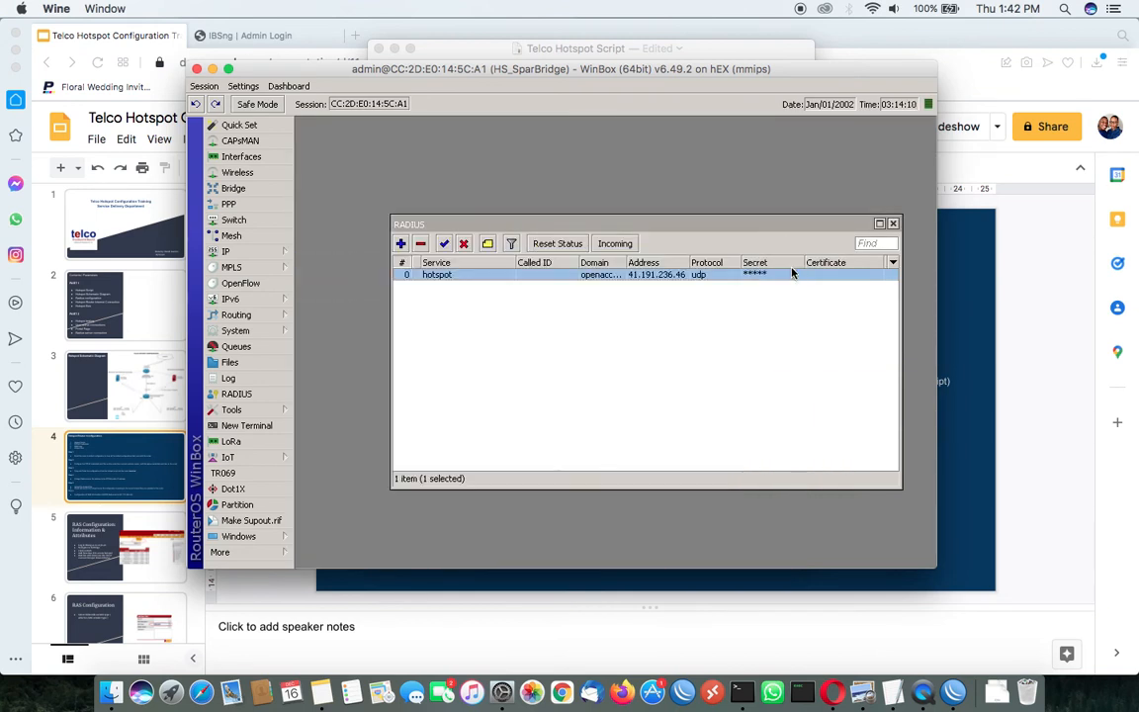
{"action": "left_click", "coordinate": [893, 223]}
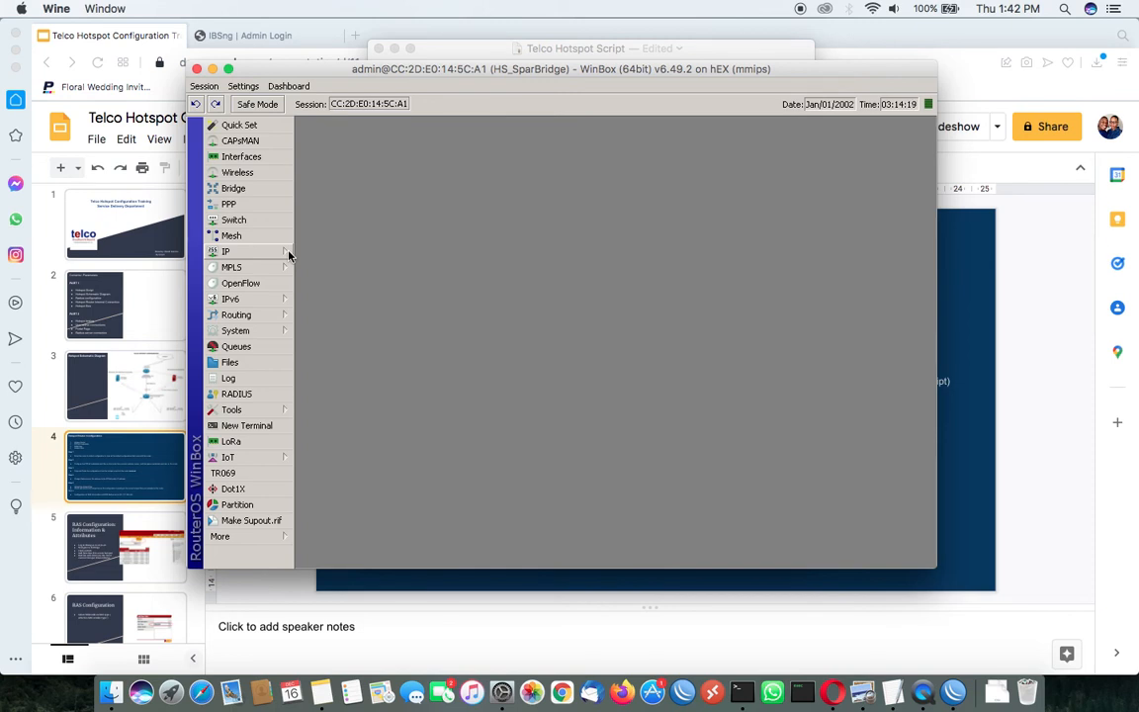
Delete the openaccess and telco_openaccess directories from the router's flash storage
{"action": "left_click", "coordinate": [277, 363]}
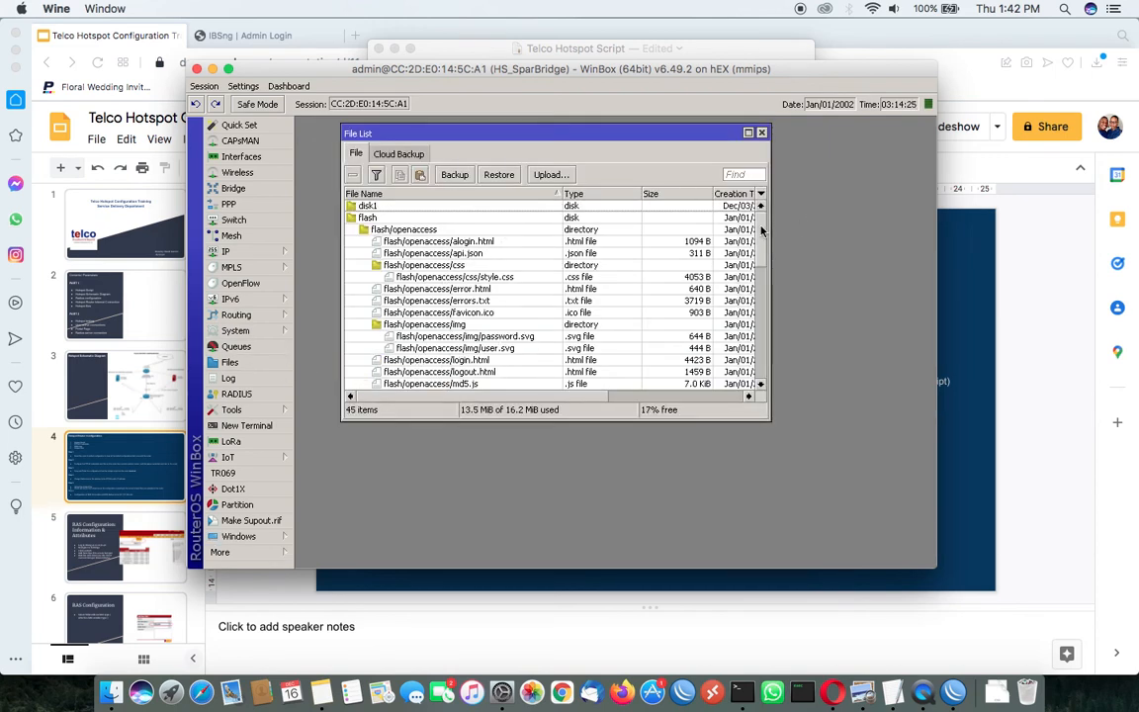
{"action": "left_click_drag", "start_coordinate": [760, 230], "coordinate": [747, 200]}
{"action": "left_click", "coordinate": [398, 218]}
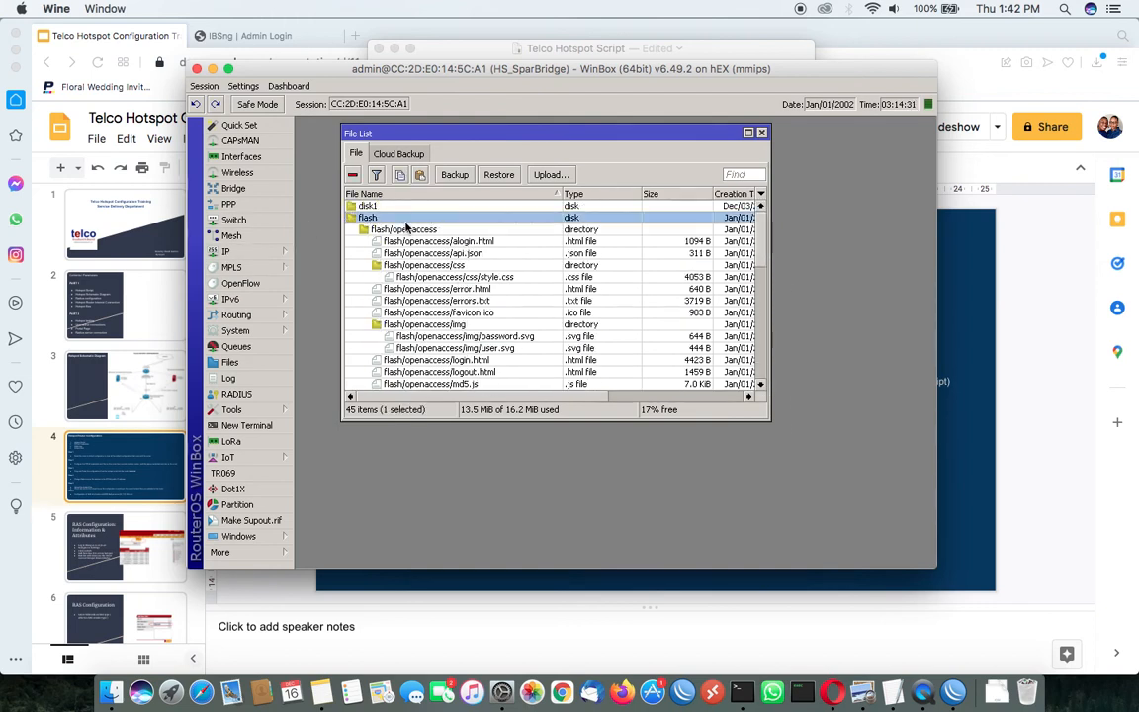
{"action": "scroll", "coordinate": [439, 268], "scroll_direction": "down", "scroll_amount": 5}
{"action": "scroll", "coordinate": [439, 269], "scroll_direction": "down", "scroll_amount": 3}
{"action": "scroll", "coordinate": [444, 269], "scroll_direction": "up", "scroll_amount": 8}
{"action": "scroll", "coordinate": [443, 269], "scroll_direction": "up", "scroll_amount": 3}
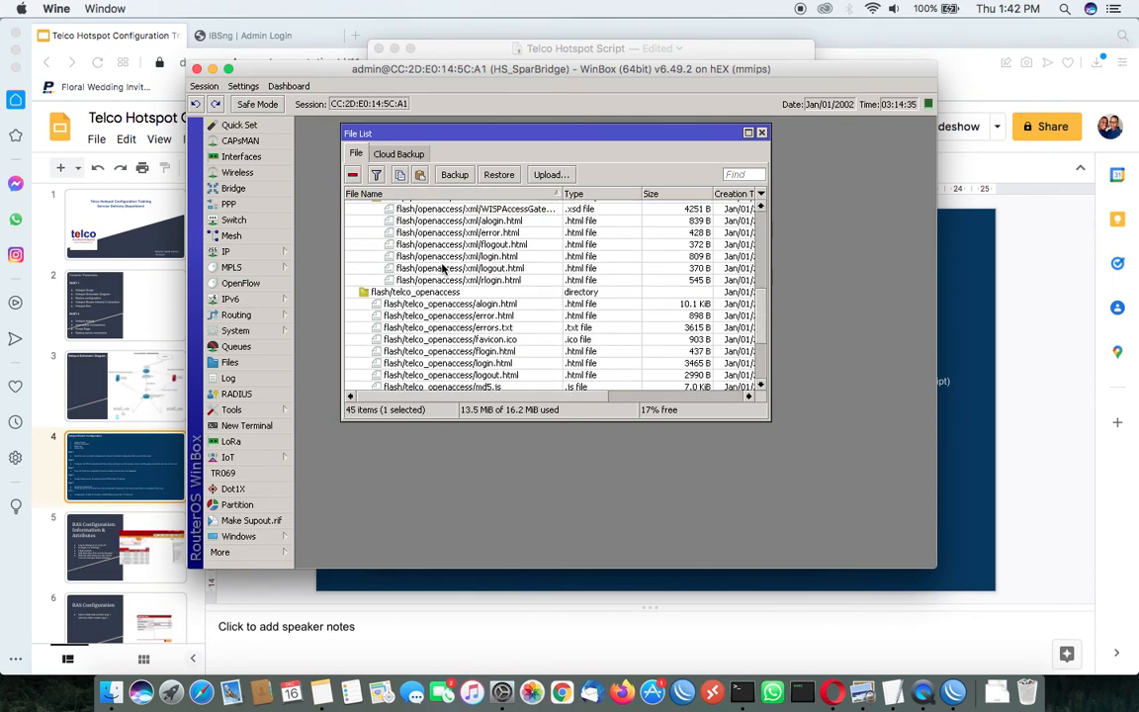
{"action": "left_click", "coordinate": [435, 229]}
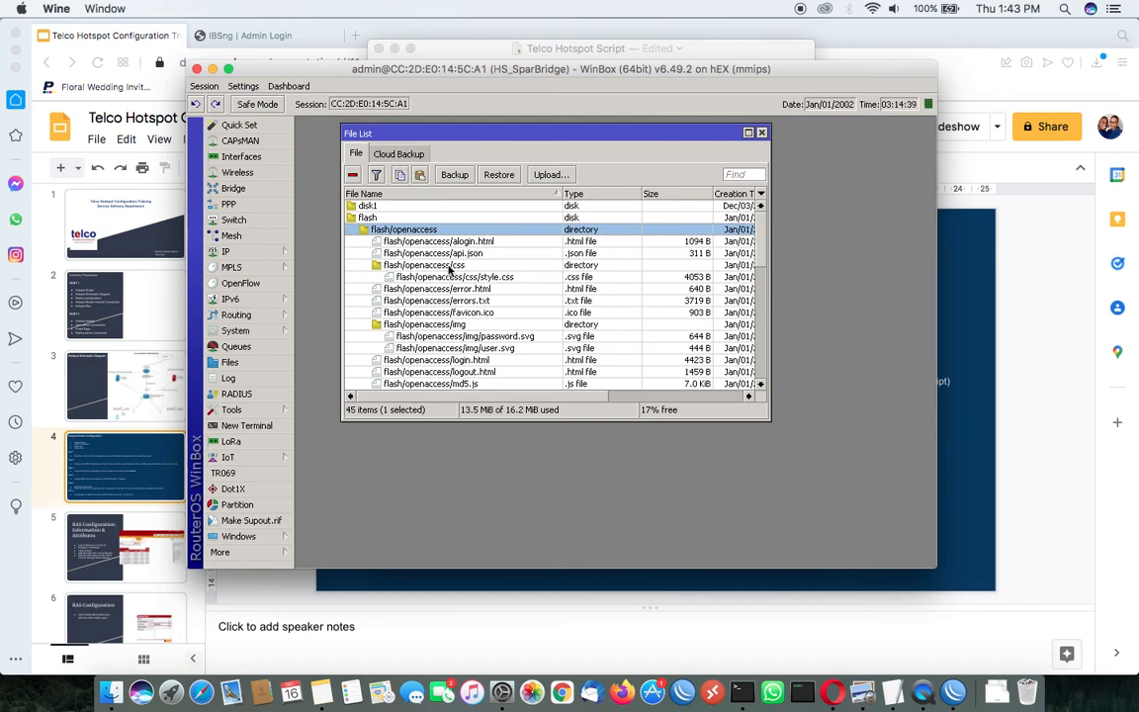
{"action": "left_click", "coordinate": [352, 174]}
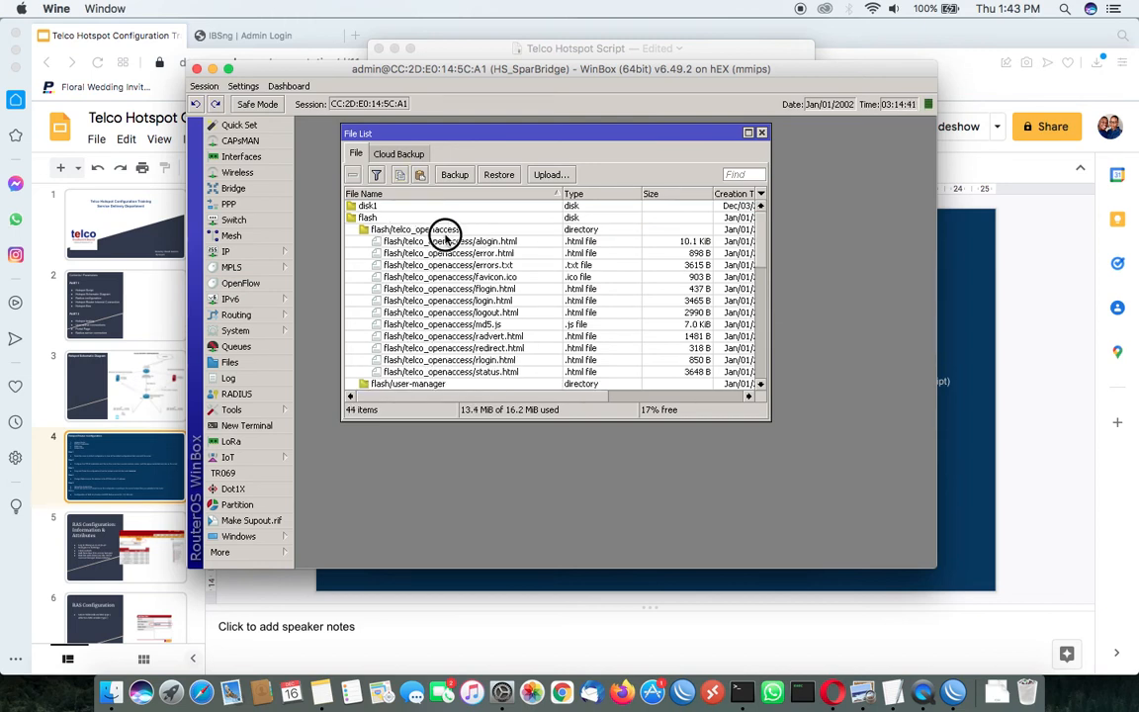
{"action": "left_click", "coordinate": [427, 241]}
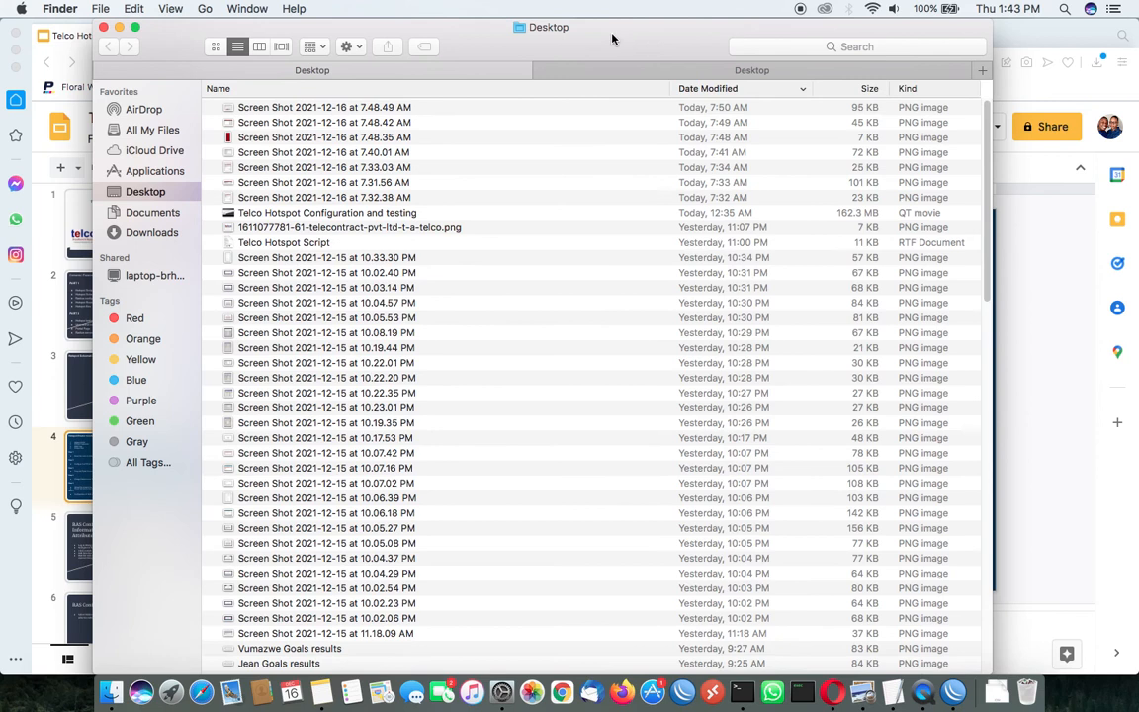
Copy the telco_openaccess folder from the Finder Desktop folder into the router's file list, and put the Finder window away
{"action": "left_click_drag", "start_coordinate": [641, 36], "coordinate": [956, 32]}
{"action": "scroll", "coordinate": [832, 316], "scroll_direction": "down", "scroll_amount": 15}
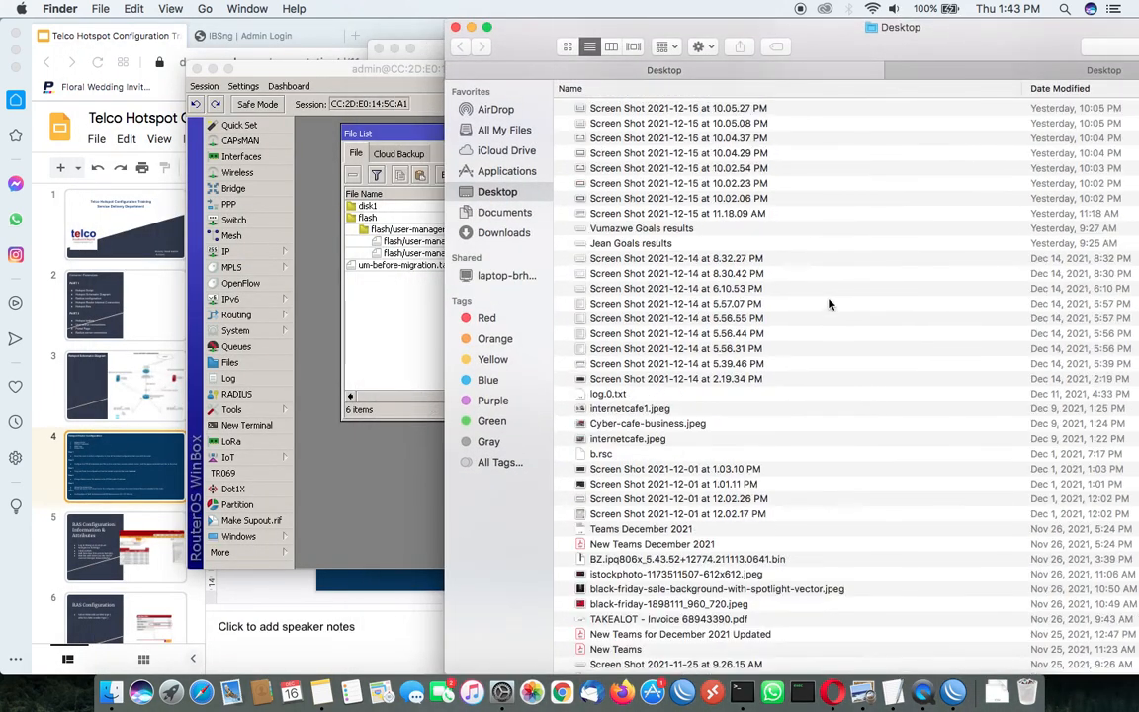
{"action": "scroll", "coordinate": [653, 358], "scroll_direction": "down", "scroll_amount": 7}
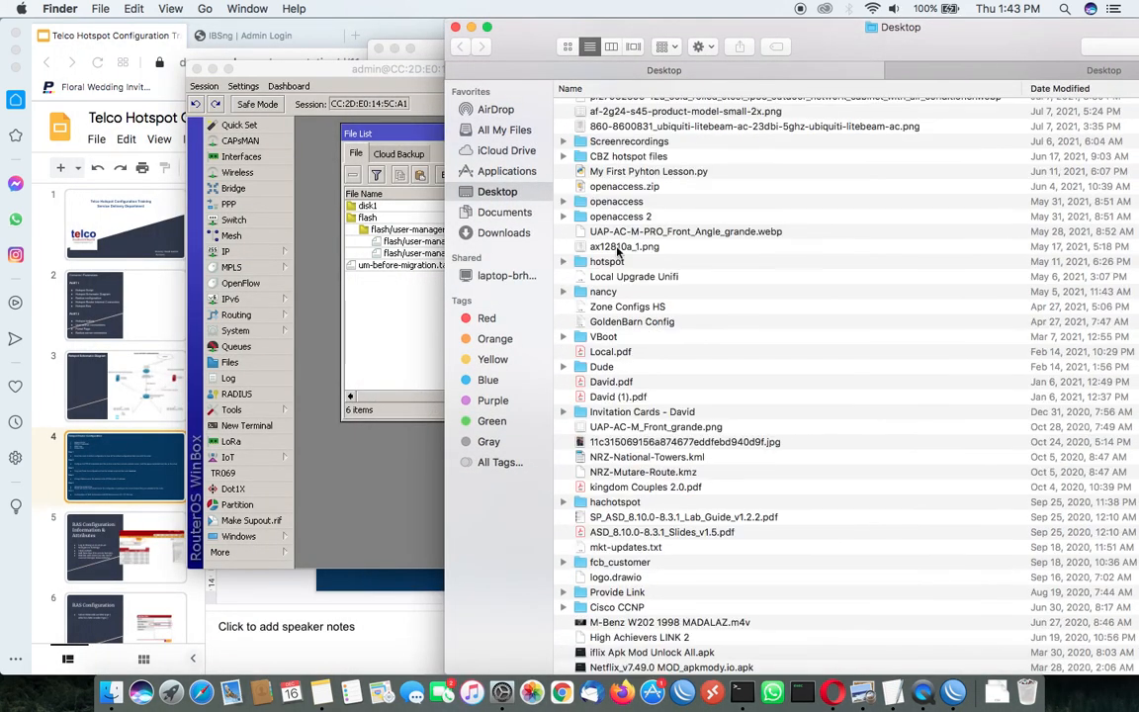
{"action": "scroll", "coordinate": [593, 203], "scroll_direction": "up", "scroll_amount": 1}
{"action": "scroll", "coordinate": [624, 202], "scroll_direction": "up", "scroll_amount": 5}
{"action": "left_click_drag", "start_coordinate": [623, 297], "coordinate": [366, 262]}
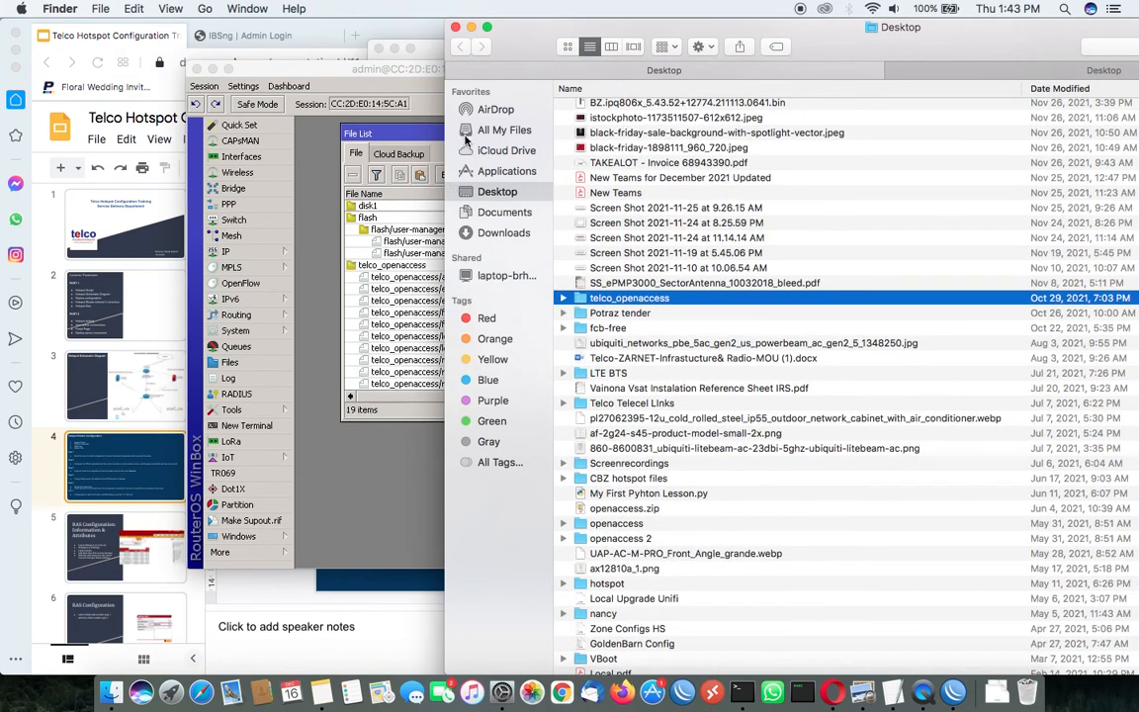
{"action": "left_click", "coordinate": [472, 29]}
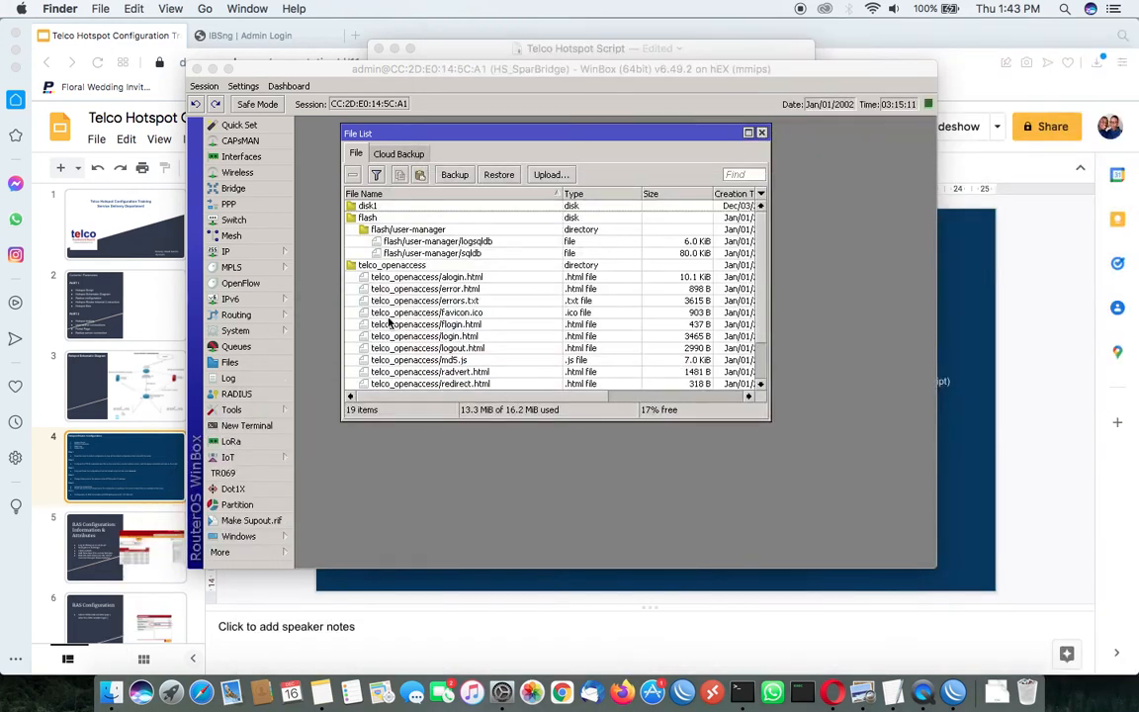
Set the HTML directory of the OpenAccessHS hotspot server profile to telco_openaccess and save the profile
{"action": "left_click", "coordinate": [281, 254]}
{"action": "left_click", "coordinate": [331, 396]}
{"action": "left_click", "coordinate": [409, 235]}
{"action": "left_click", "coordinate": [409, 237]}
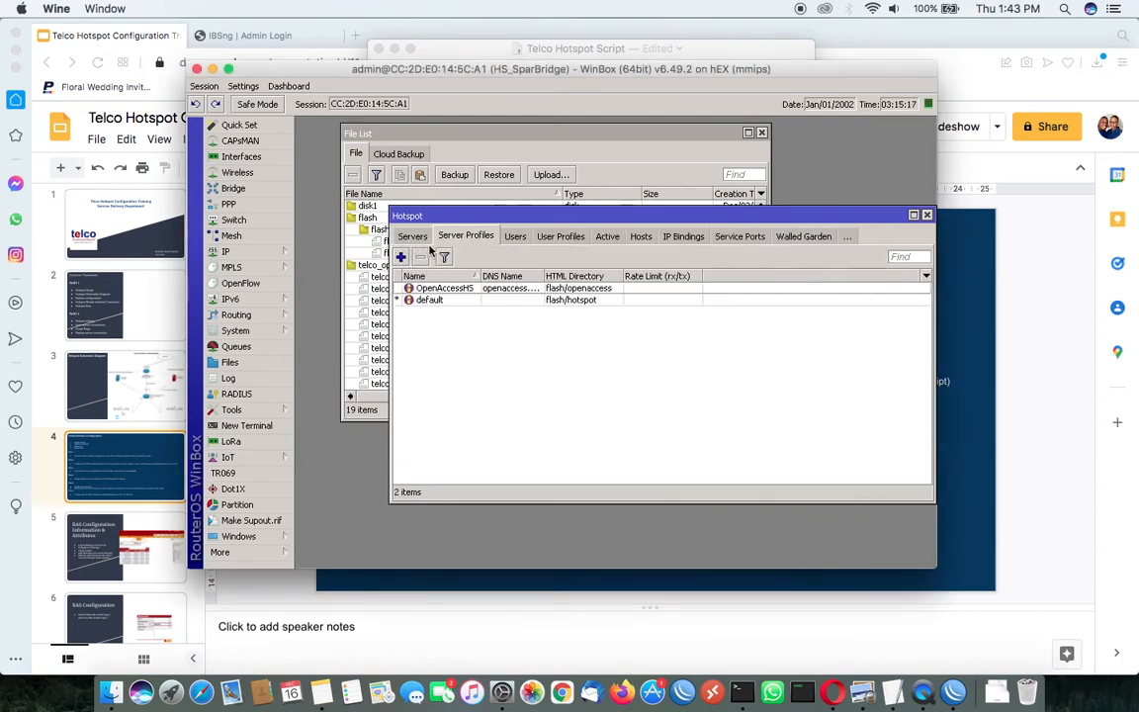
{"action": "double_click", "coordinate": [556, 289]}
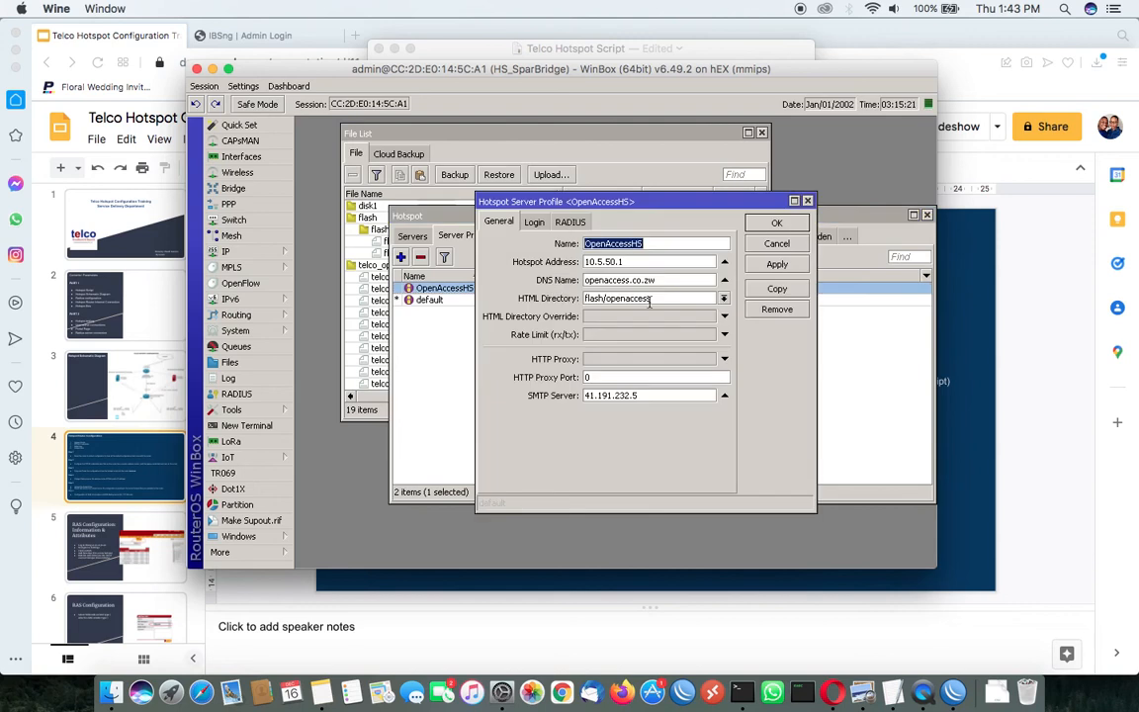
{"action": "left_click_drag", "start_coordinate": [654, 299], "coordinate": [580, 300]}
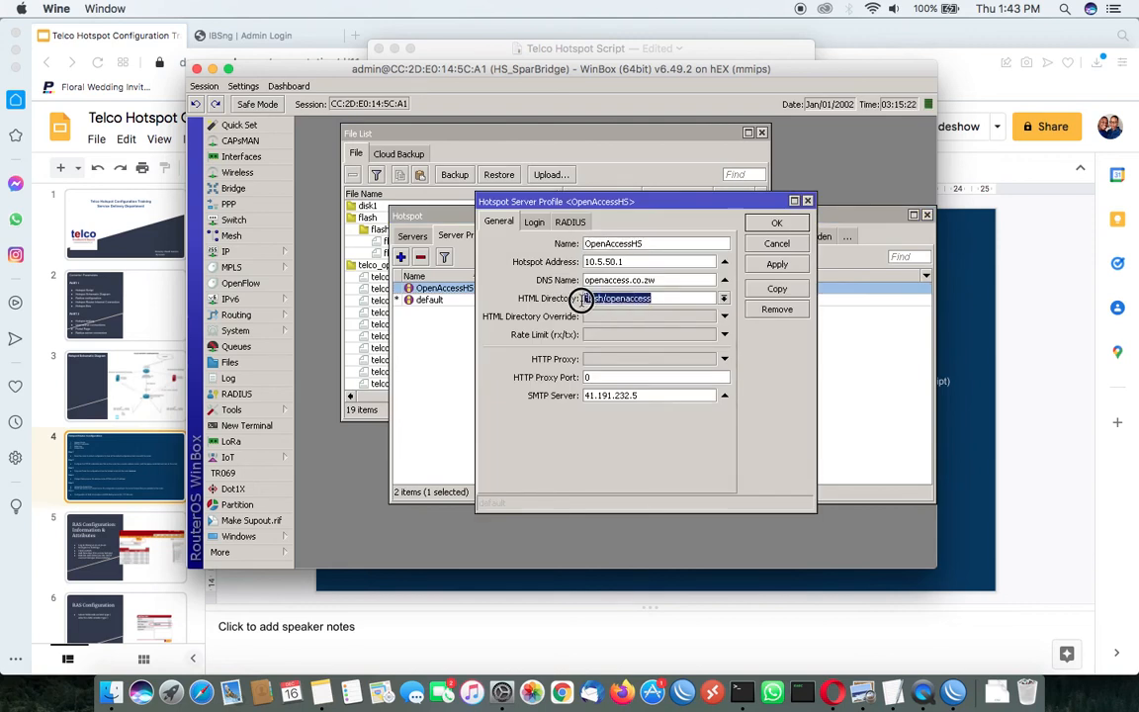
{"action": "left_click", "coordinate": [658, 300]}
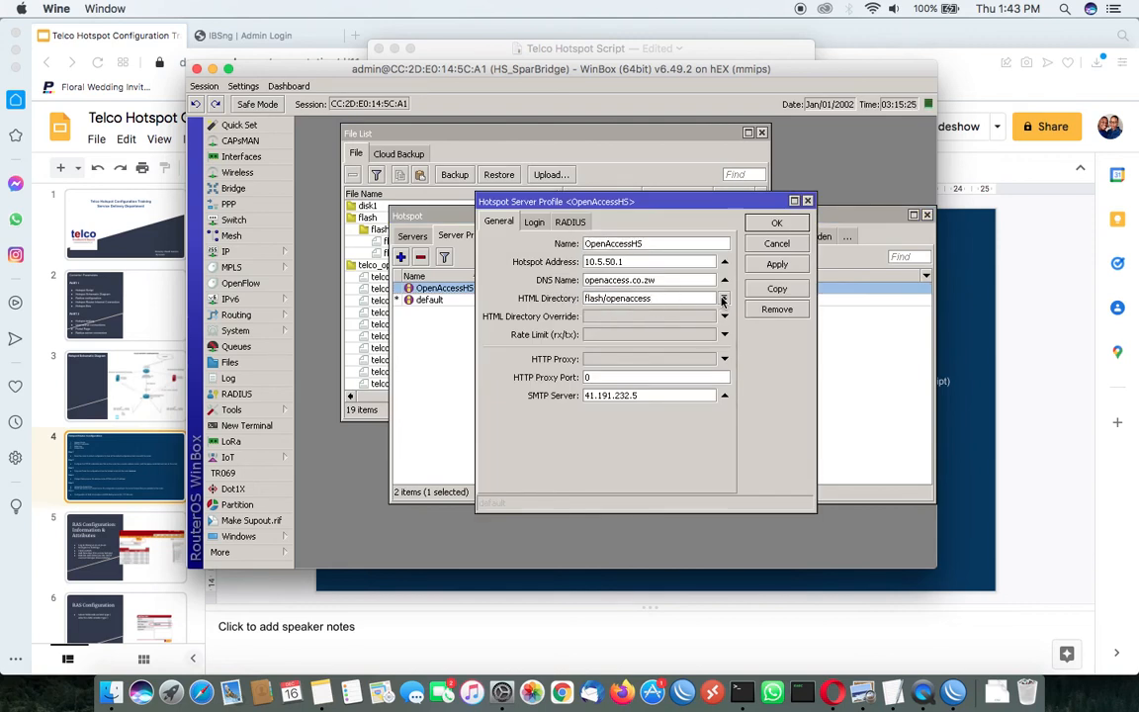
{"action": "left_click", "coordinate": [722, 301]}
{"action": "left_click", "coordinate": [617, 326]}
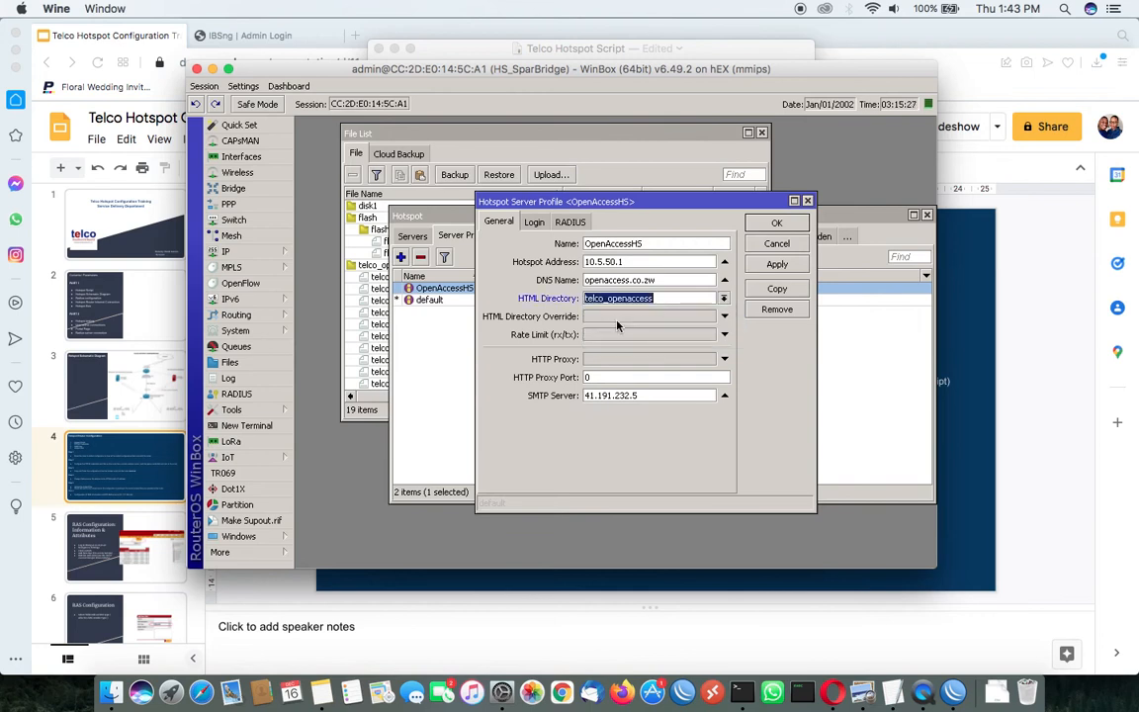
{"action": "left_click", "coordinate": [777, 264]}
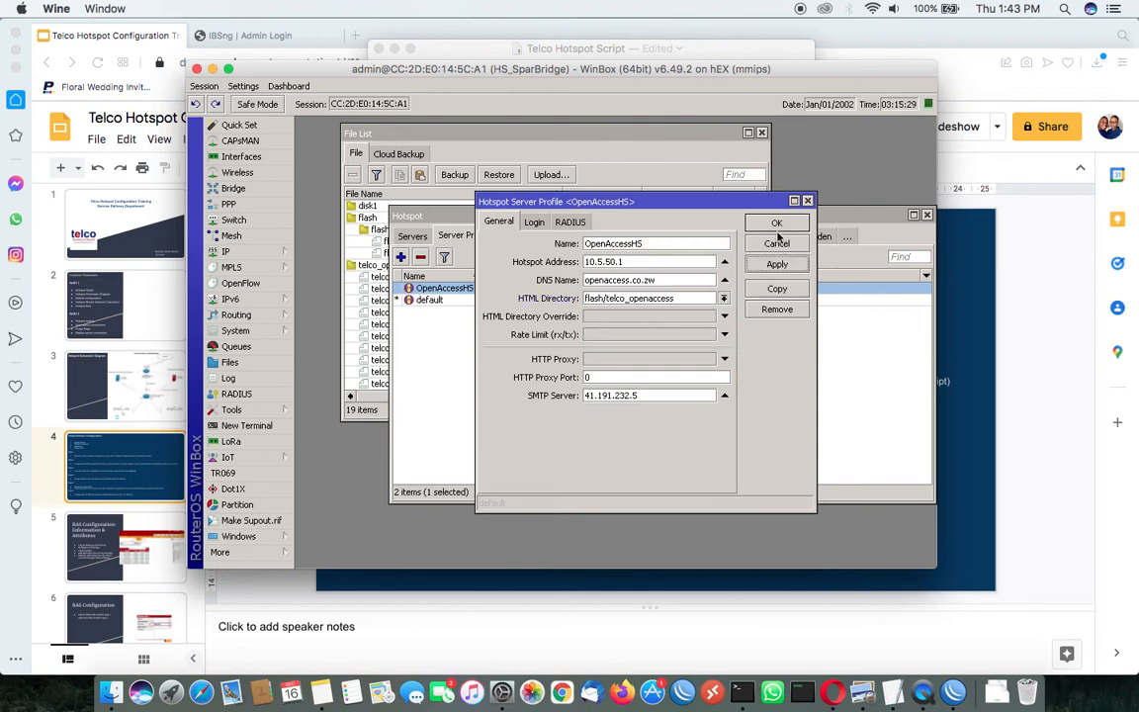
{"action": "left_click", "coordinate": [777, 223]}
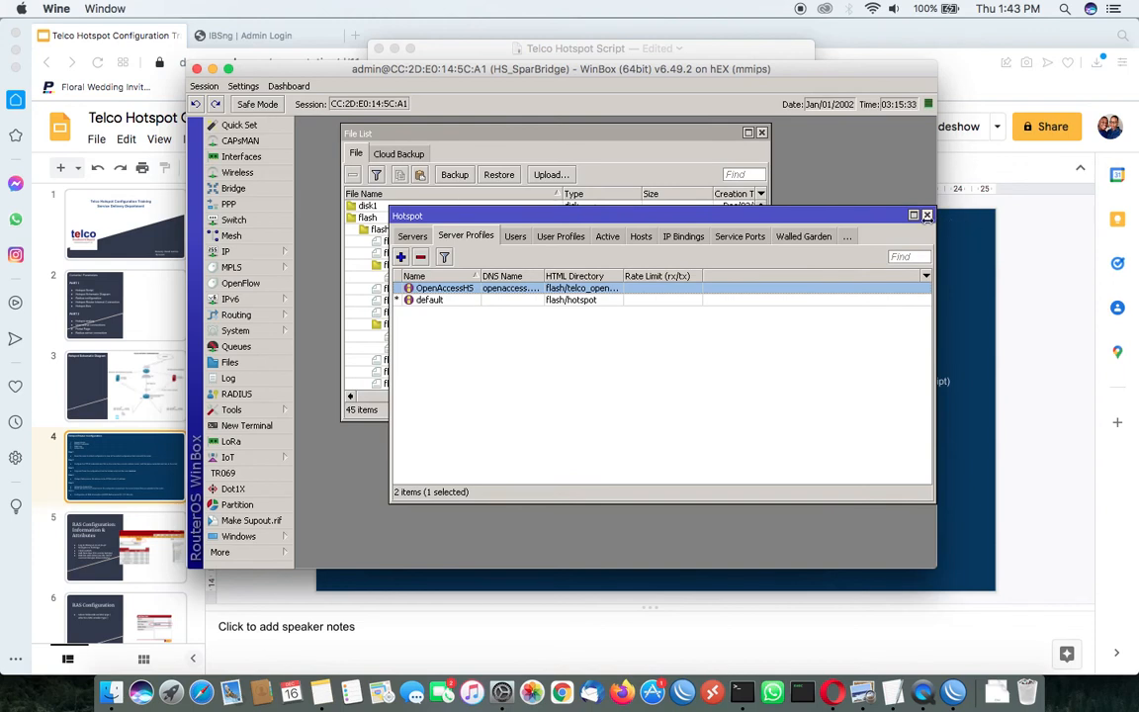
{"action": "left_click", "coordinate": [926, 216]}
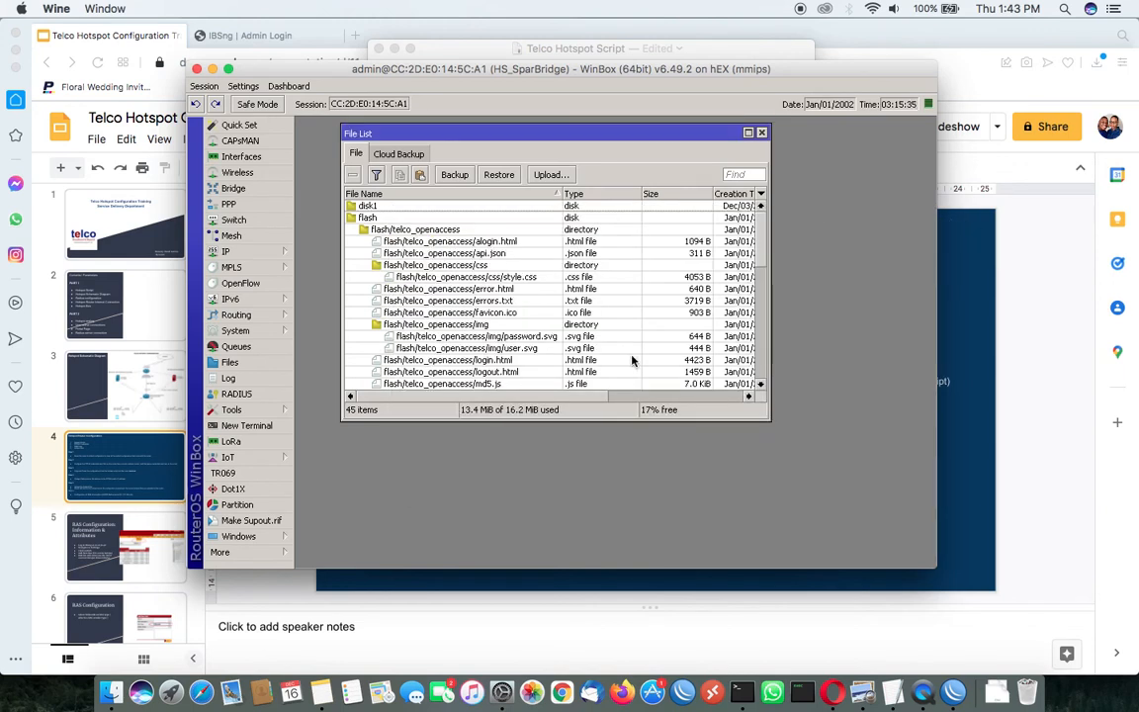
Check the telco_openaccess directories and their hotspot page files in the router's file list
{"action": "scroll", "coordinate": [632, 358], "scroll_direction": "down", "scroll_amount": 1}
{"action": "scroll", "coordinate": [633, 361], "scroll_direction": "down", "scroll_amount": 5}
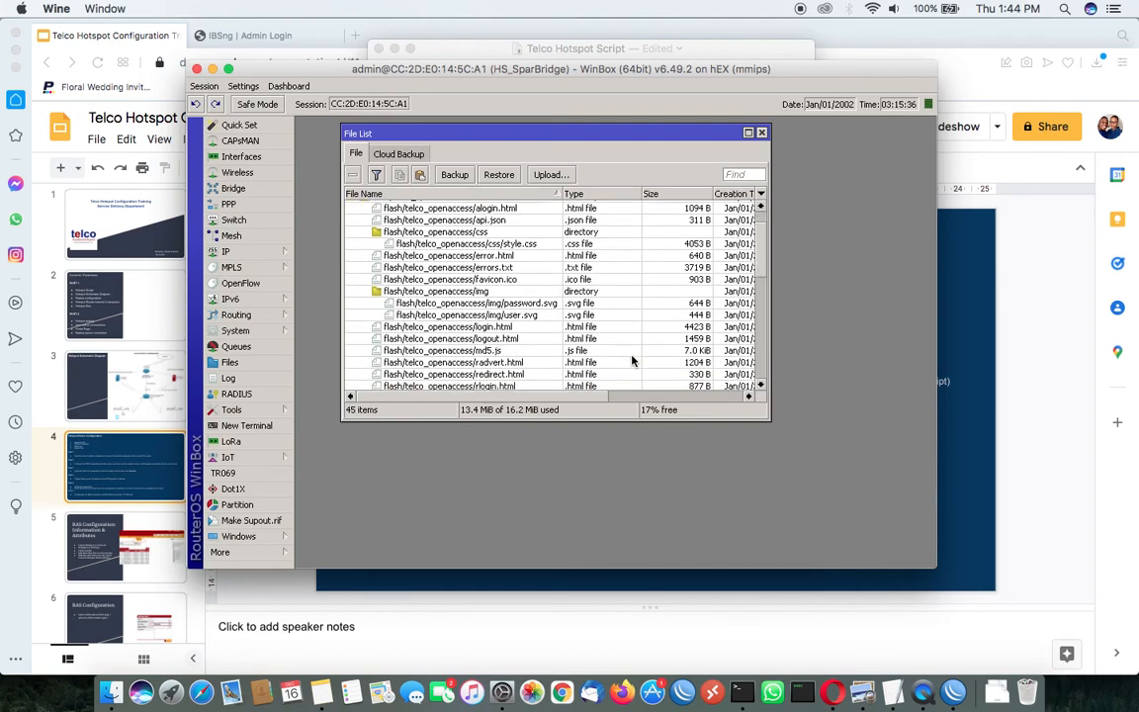
{"action": "scroll", "coordinate": [633, 360], "scroll_direction": "down", "scroll_amount": 2}
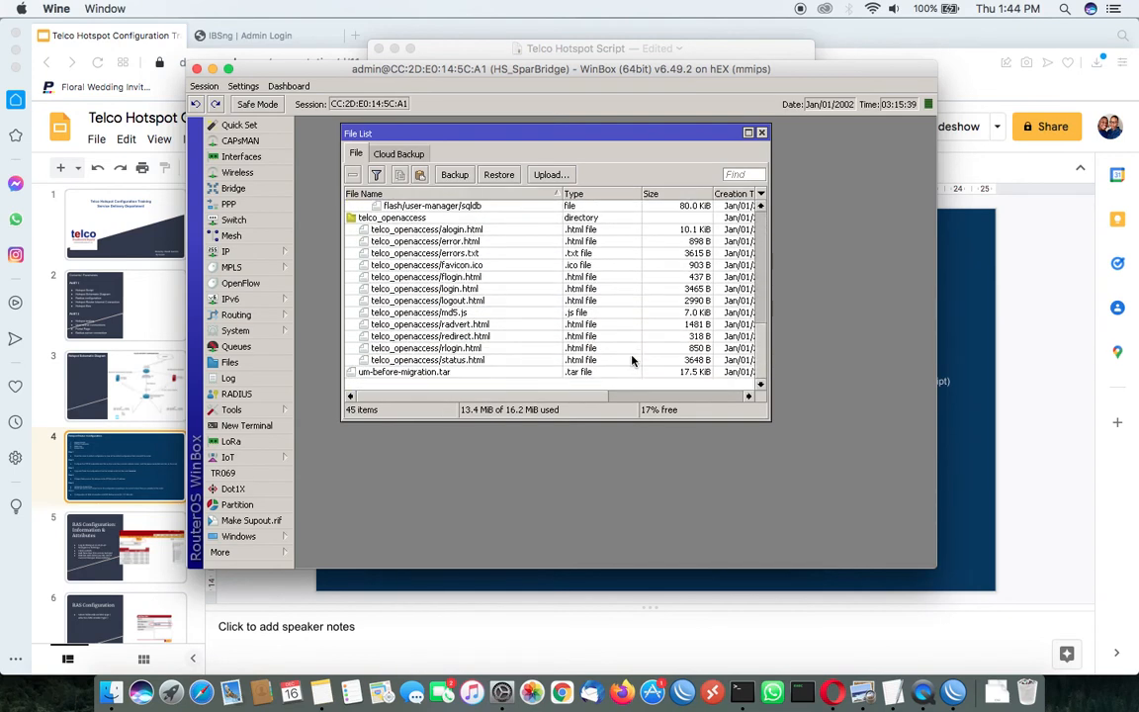
Close the router's file list and move the WinBox window slightly aside
{"action": "scroll", "coordinate": [579, 286], "scroll_direction": "up", "scroll_amount": 10}
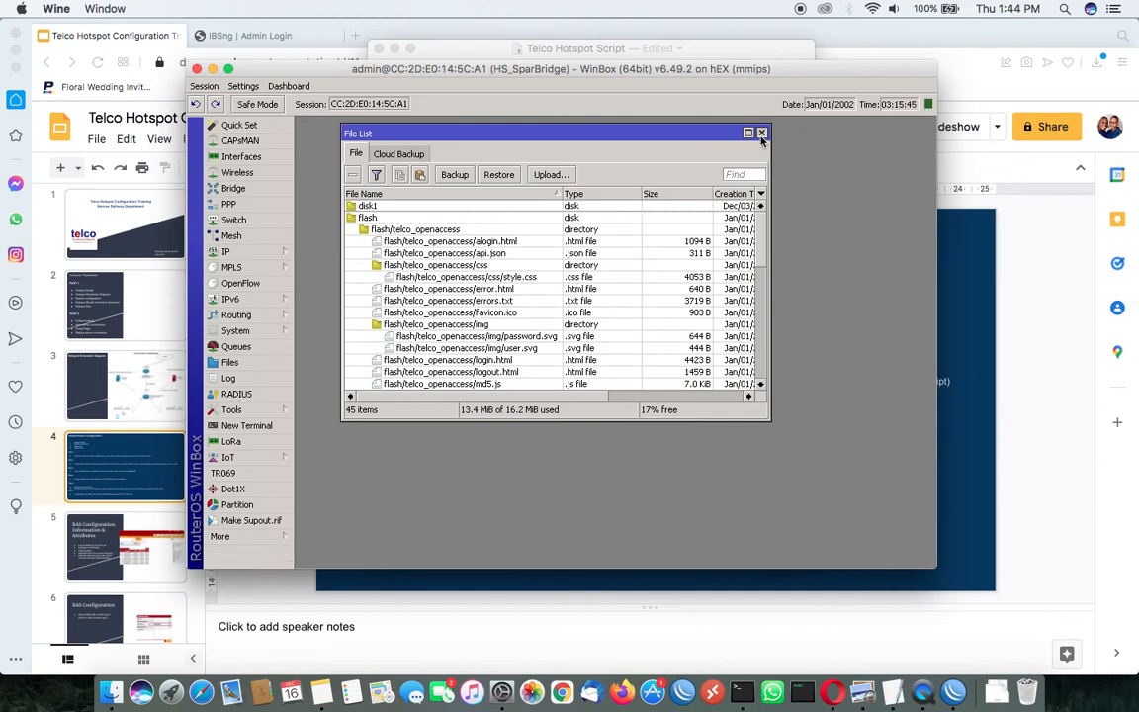
{"action": "left_click", "coordinate": [761, 136]}
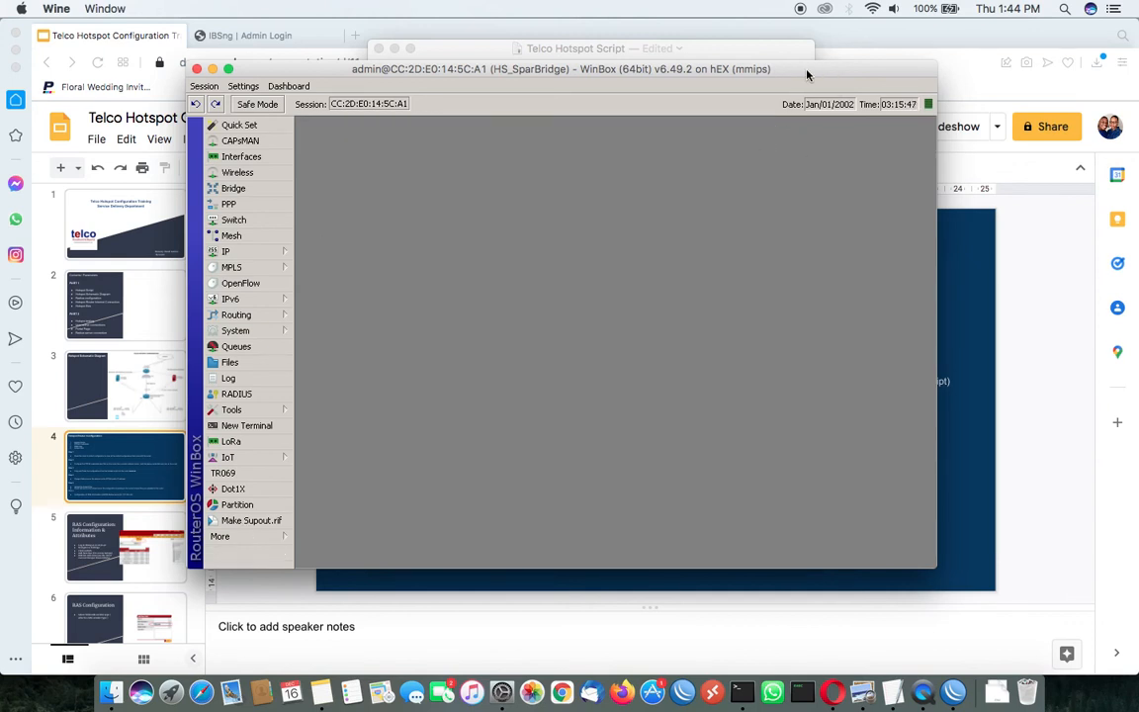
{"action": "left_click_drag", "start_coordinate": [809, 68], "coordinate": [839, 72]}
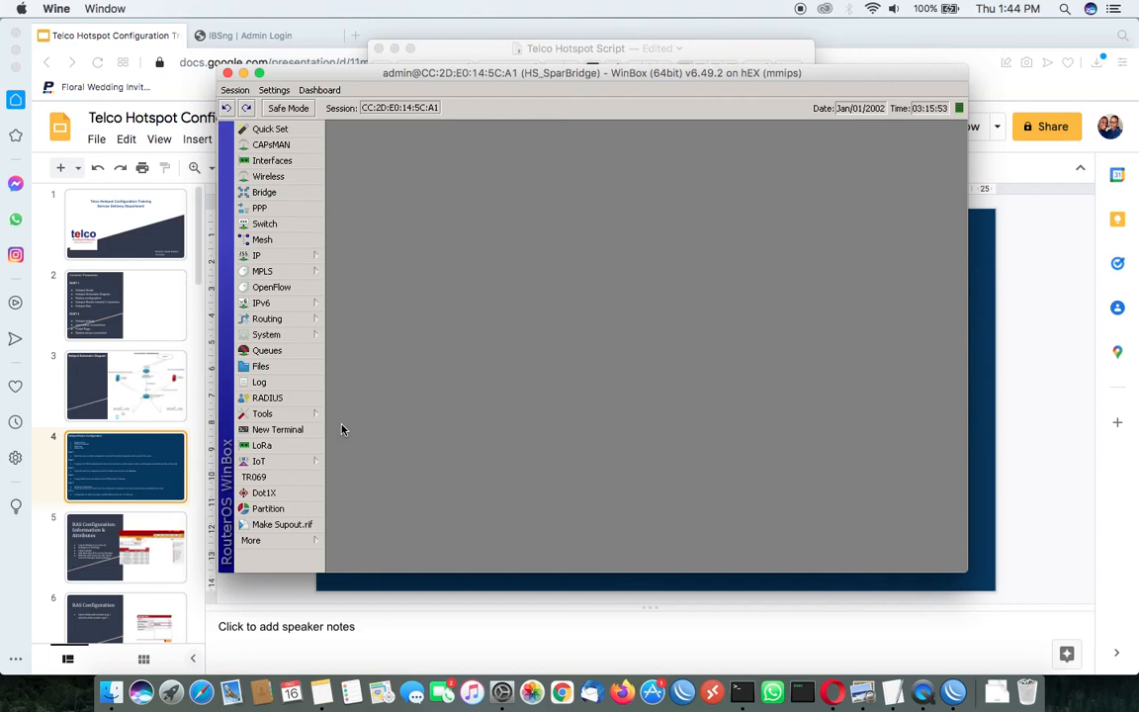
Switch to the Google Slides training presentation in Opera and present it, advancing to the RAS Configuration: Information & Attributes slide
{"action": "left_click", "coordinate": [1018, 253]}
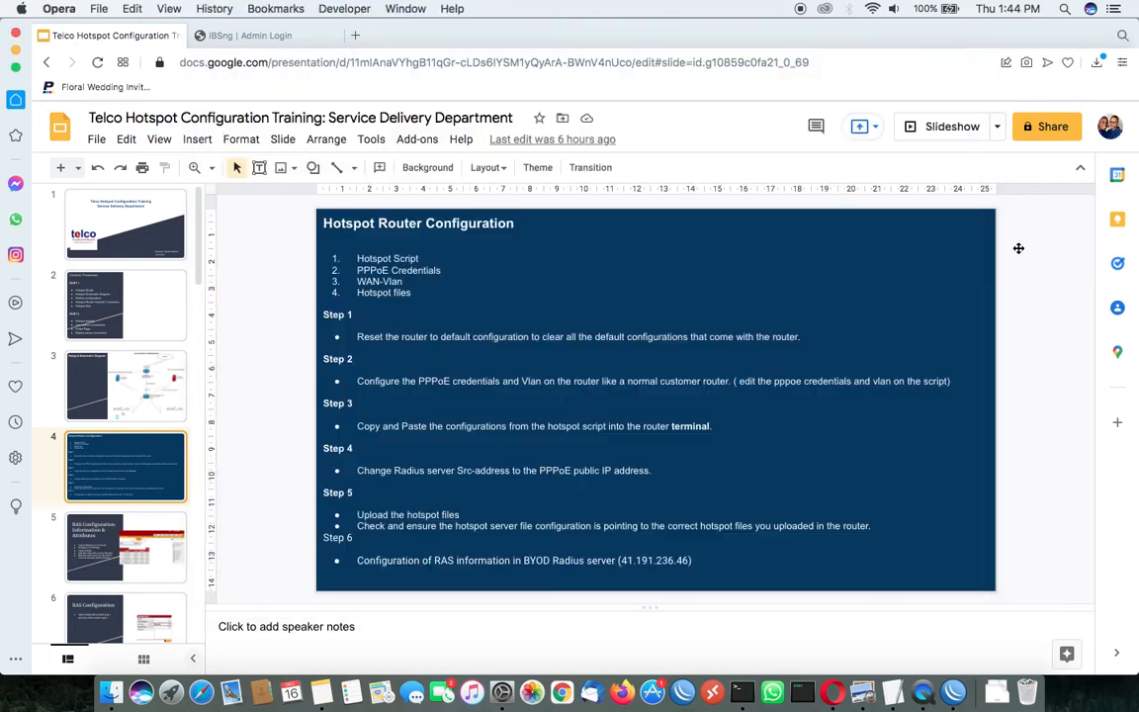
{"action": "left_click", "coordinate": [941, 125]}
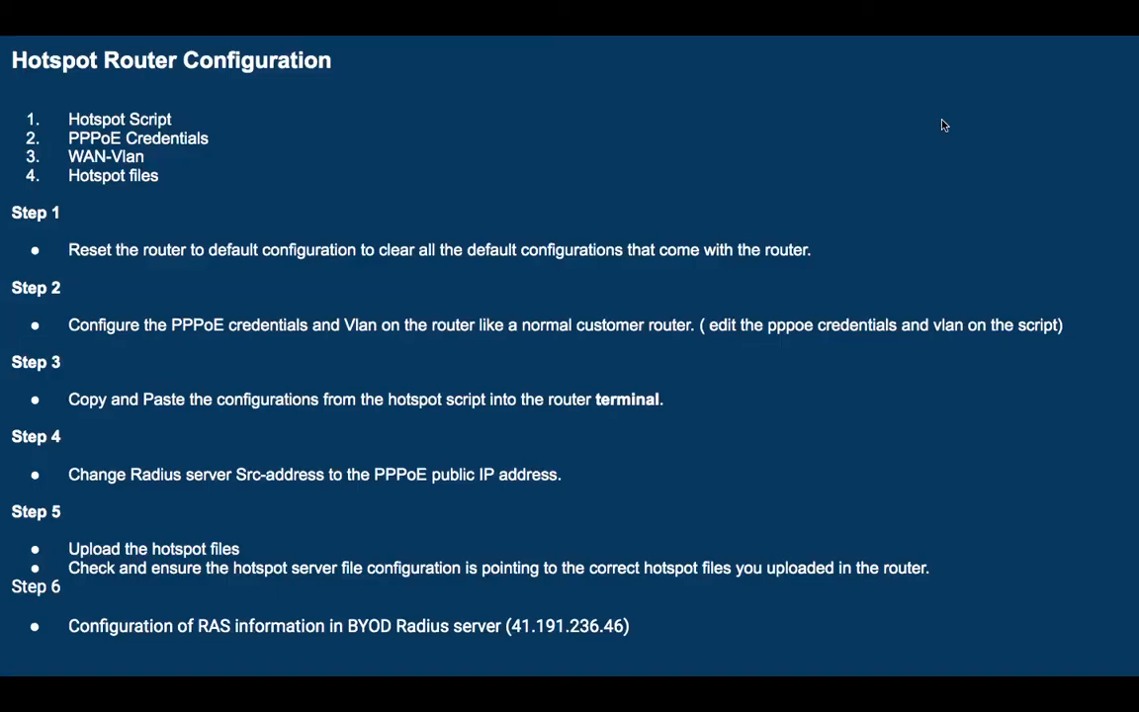
{"action": "key", "text": "Right"}
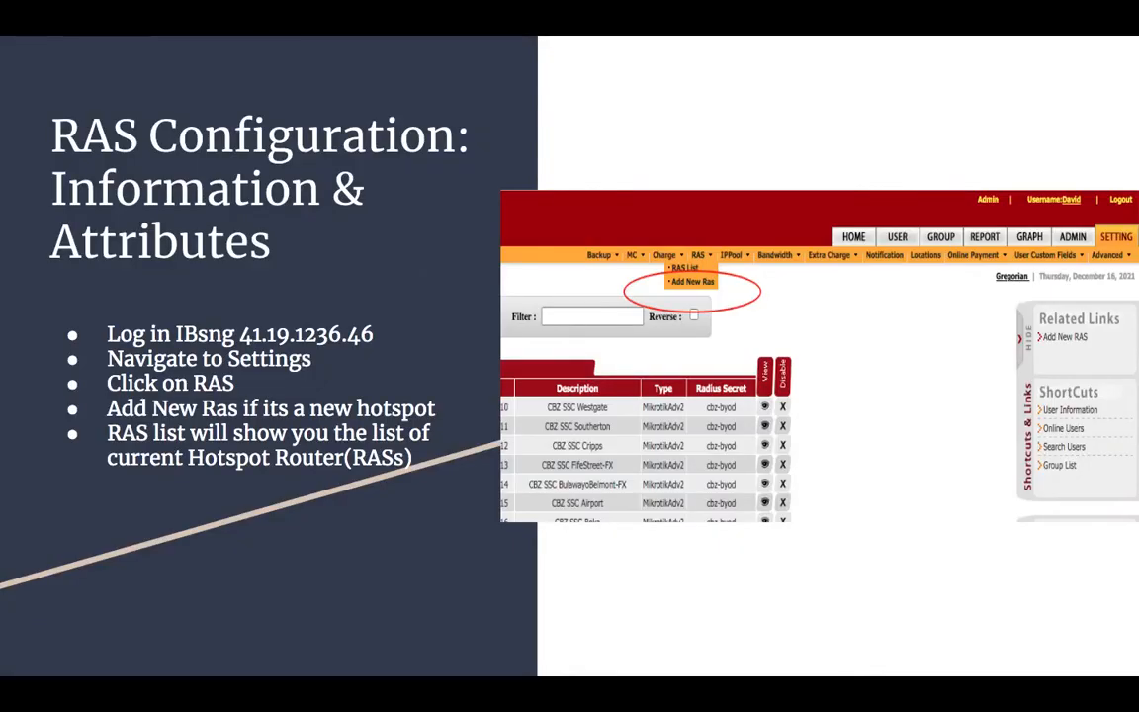